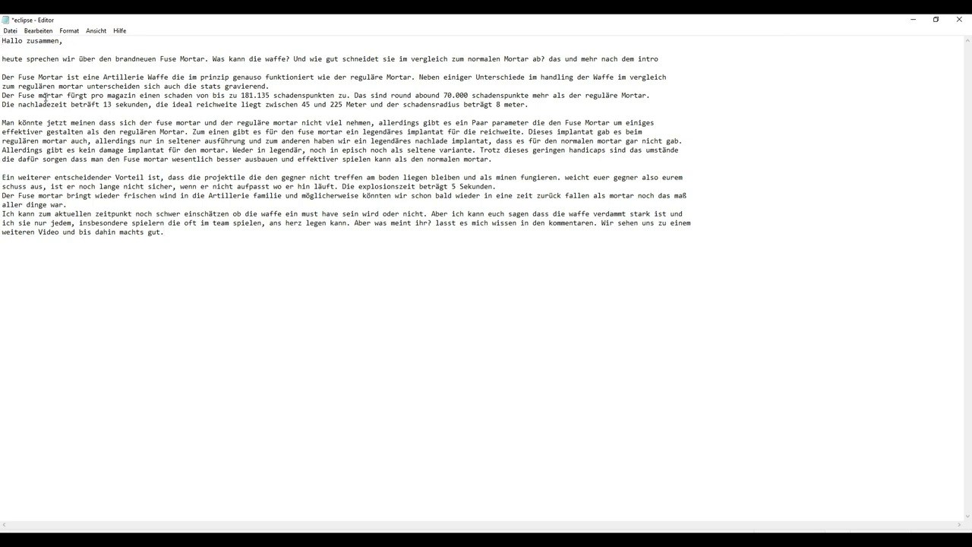
# - Insert two blank lines above the greeting "Hallo zusammen," and select the whole German script
pyautogui.click(3, 42)
pyautogui.press('Return')
pyautogui.press('Return')
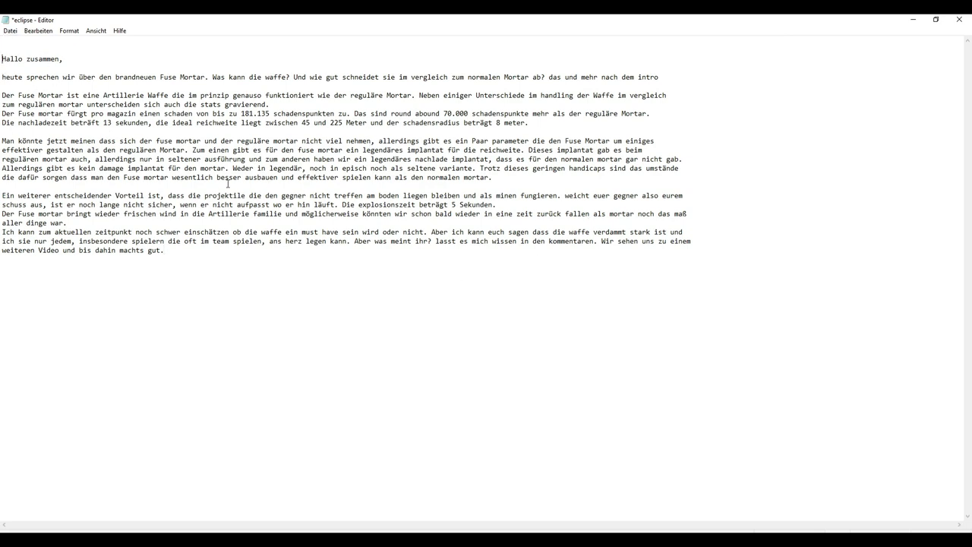
pyautogui.moveTo(256, 294); pyautogui.dragTo(6, 38)
pyautogui.click(53, 68)
pyautogui.moveTo(356, 271); pyautogui.dragTo(2, 37)
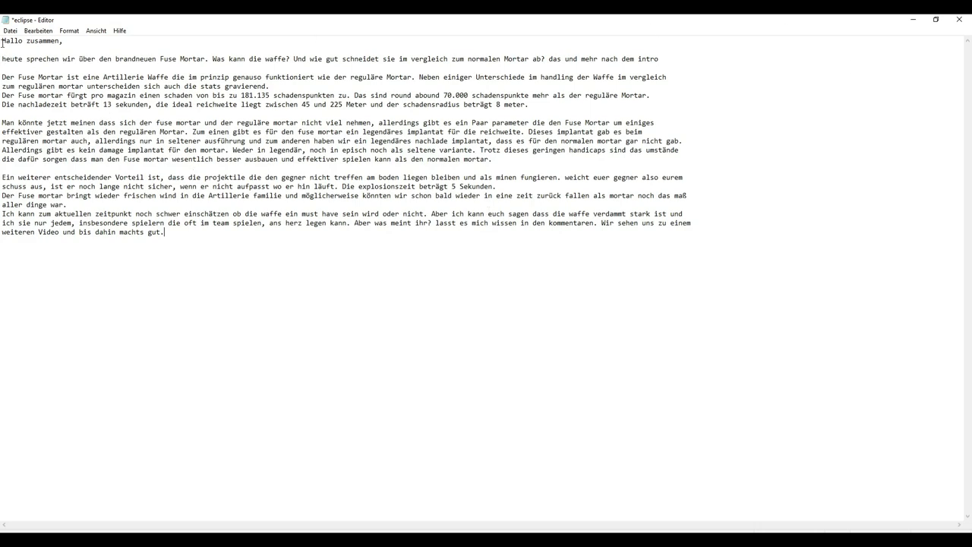
# - Add two empty lines at the very start of the German script
pyautogui.hotkey('ctrl', 'Home')
pyautogui.press('Return')
pyautogui.press('Return')
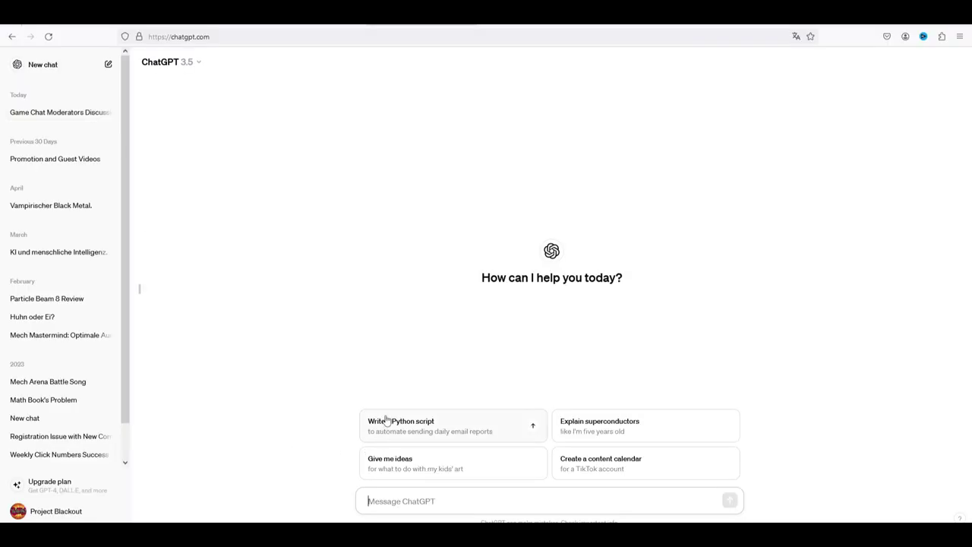
# - In ChatGPT, submit the prompt "übersetze auf englisch:" followed by the pasted German script
pyautogui.click(427, 502)
pyautogui.write('überset')
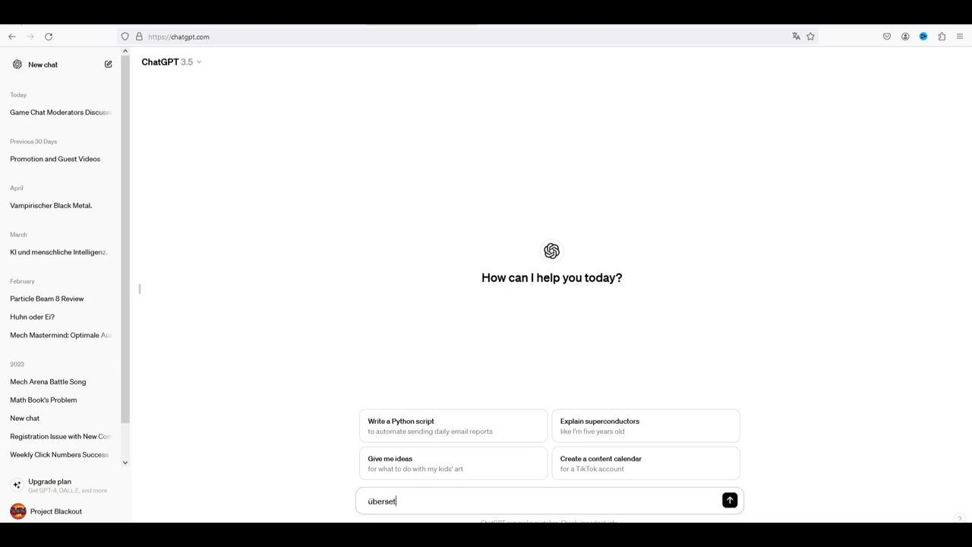
pyautogui.write('ze auf egn')
pyautogui.press('BackSpace')
pyautogui.press('BackSpace')
pyautogui.write('nglisch:')
pyautogui.hotkey('ctrl', 'v')
pyautogui.press('Return')
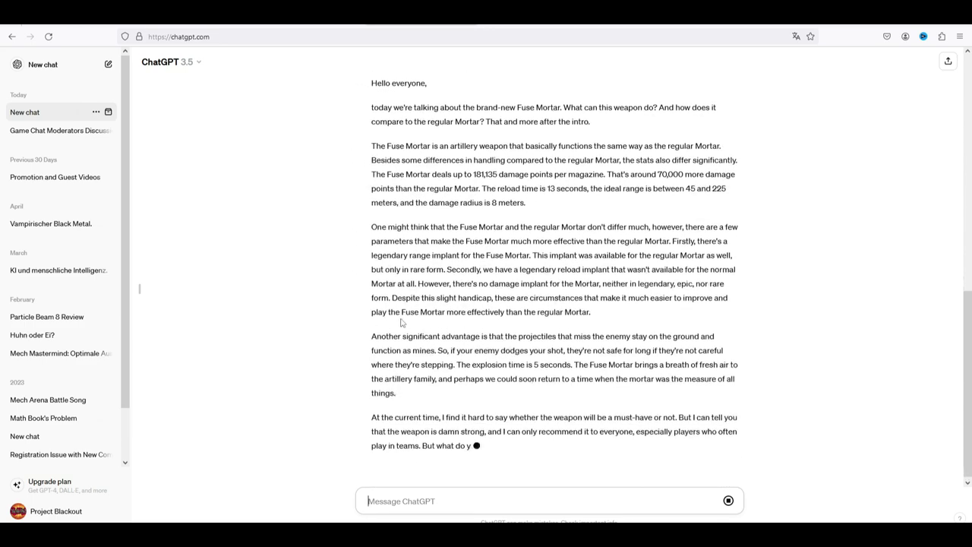
# - Copy the complete English translation and paste it into the text-to-speech field in ElevenLabs
pyautogui.scroll(2, 401, 319)
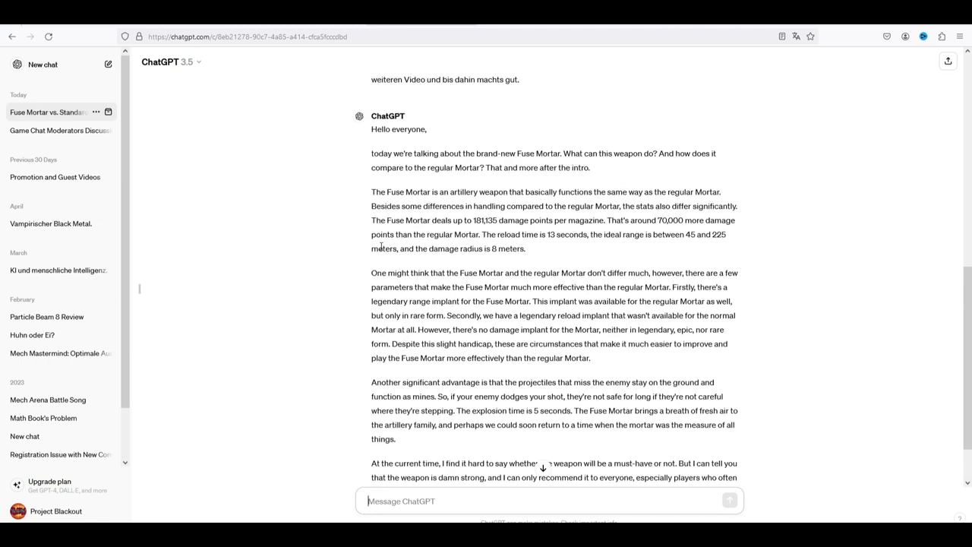
pyautogui.moveTo(371, 131); pyautogui.dragTo(570, 454)
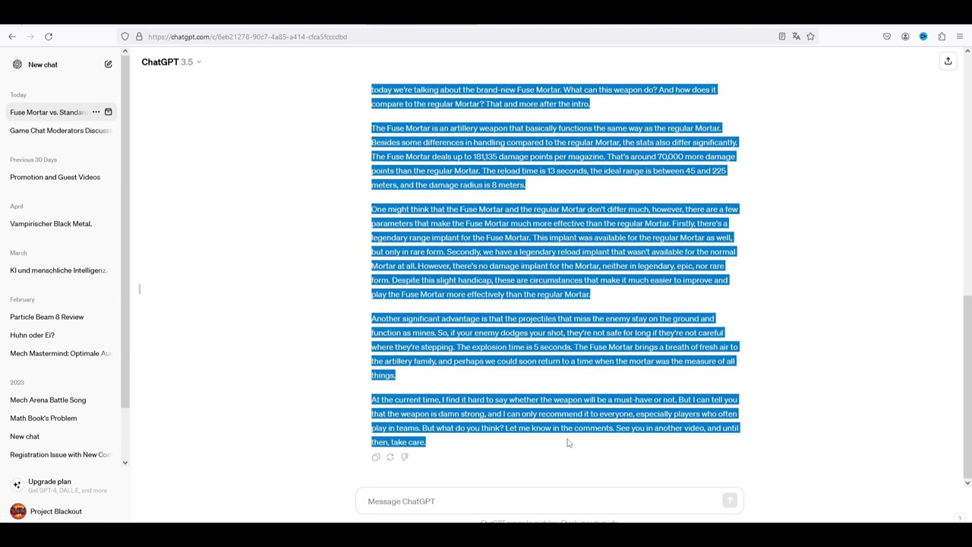
pyautogui.rightClick(563, 423)
pyautogui.click(587, 287)
pyautogui.click(288, 29)
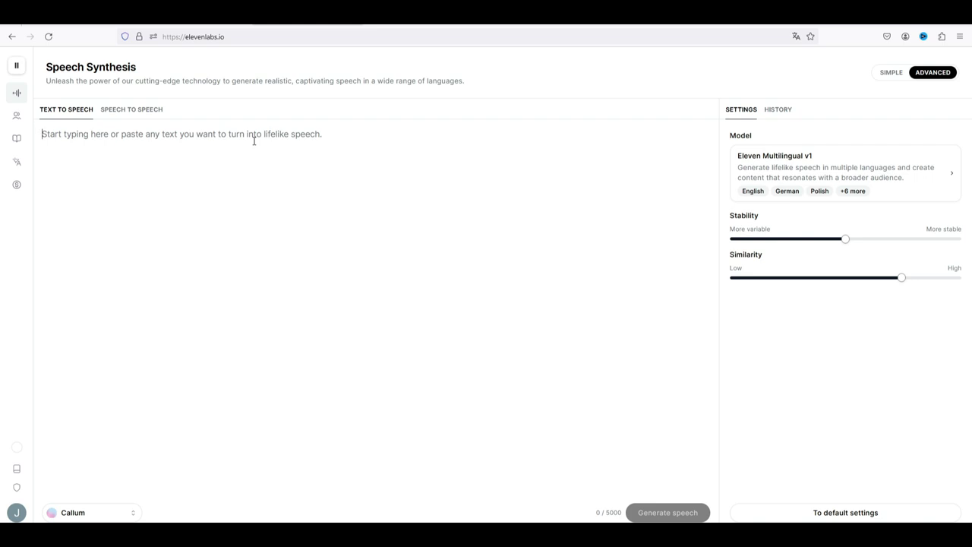
pyautogui.hotkey('ctrl', 'v')
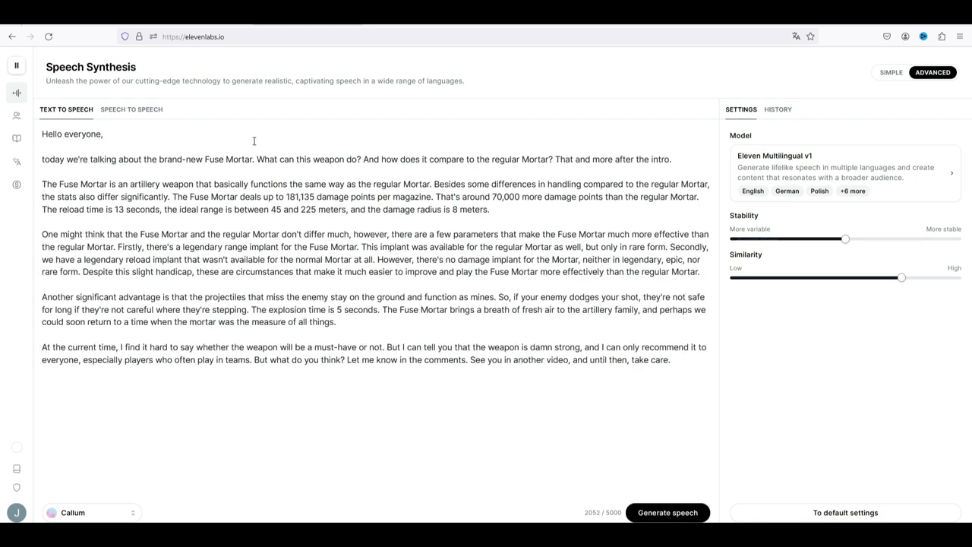
# - Remove the blank lines between all paragraphs of the pasted English script
pyautogui.click(42, 347)
pyautogui.press('BackSpace')
pyautogui.click(42, 297)
pyautogui.press('BackSpace')
pyautogui.moveTo(89, 232)
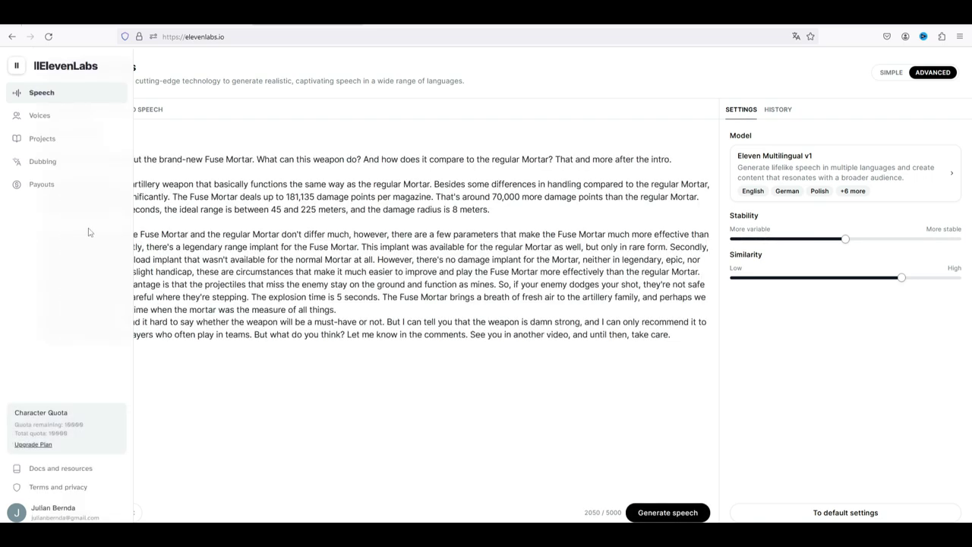
pyautogui.click(42, 232)
pyautogui.press('BackSpace')
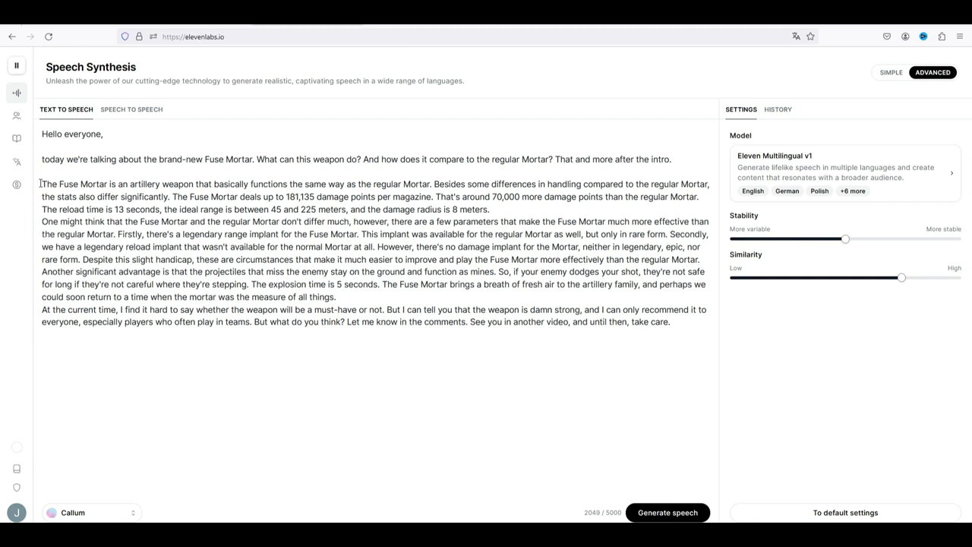
pyautogui.click(42, 184)
pyautogui.press('BackSpace')
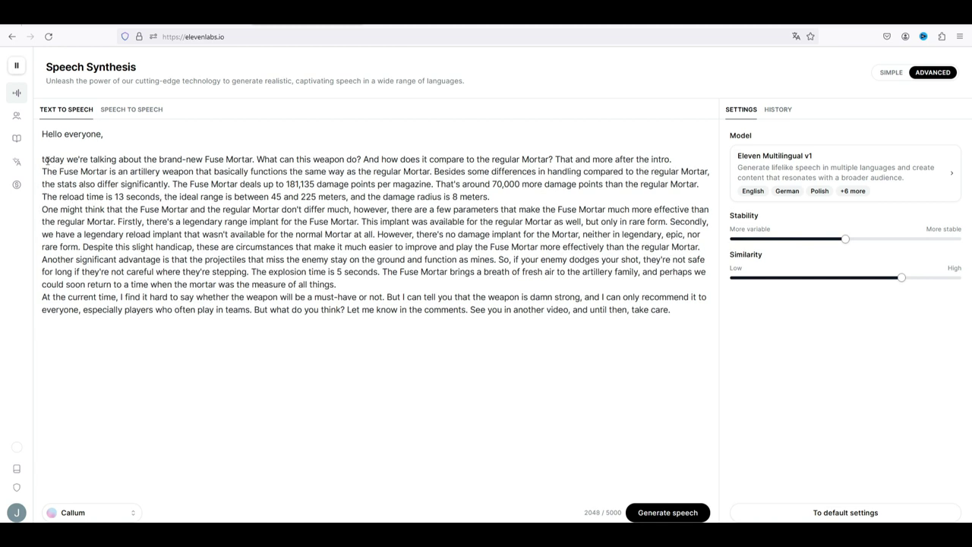
pyautogui.click(42, 160)
pyautogui.press('BackSpace')
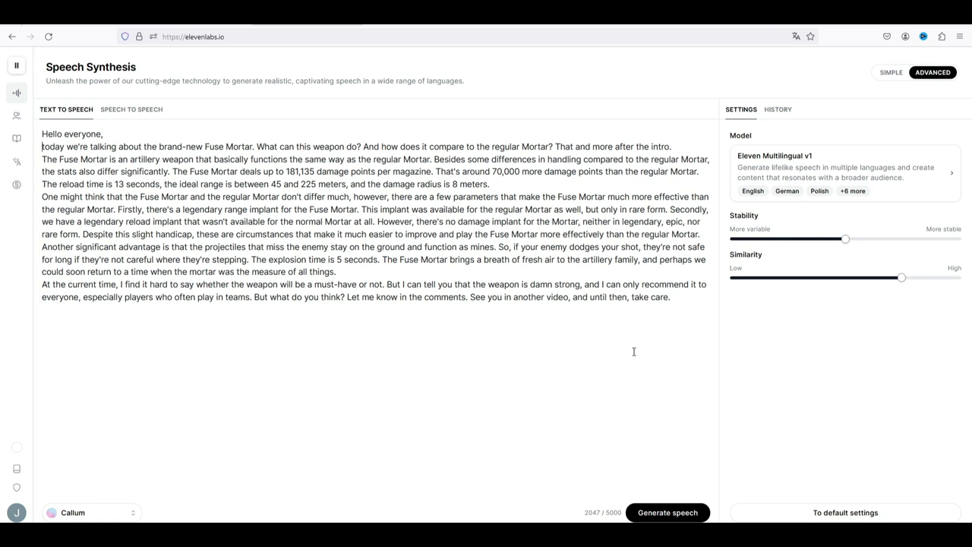
# - Look through the list of available premade voices and close it without changing the voice
pyautogui.click(81, 513)
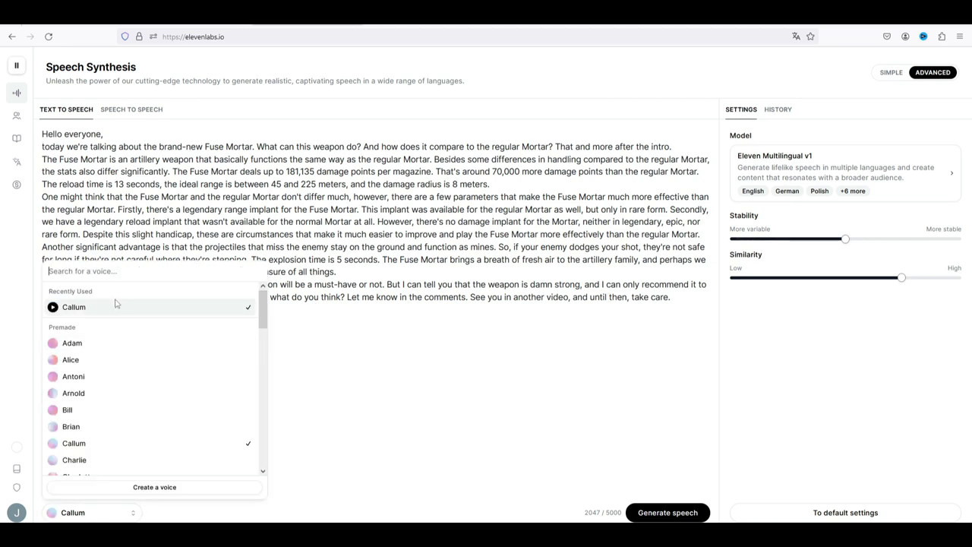
pyautogui.scroll(-5, 113, 348)
pyautogui.scroll(-5, 110, 357)
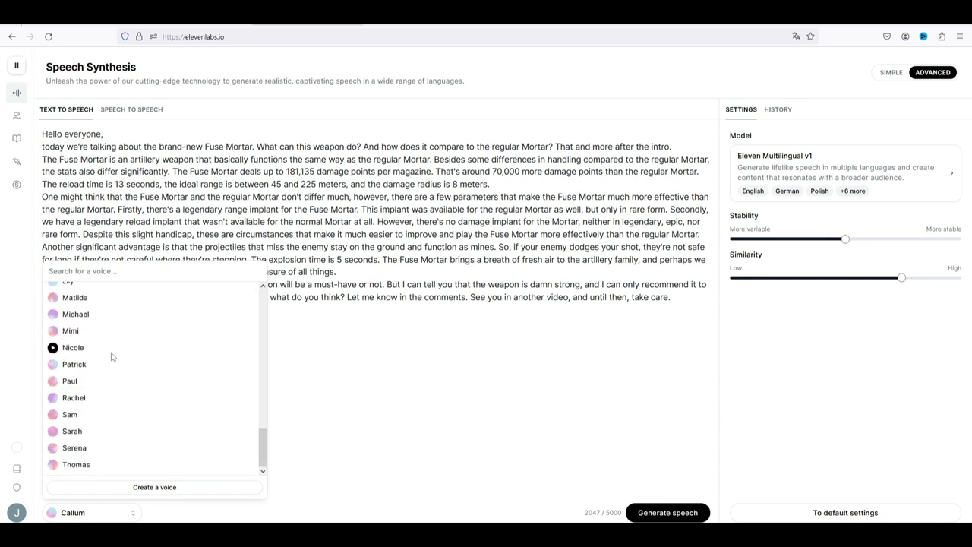
pyautogui.scroll(8, 111, 356)
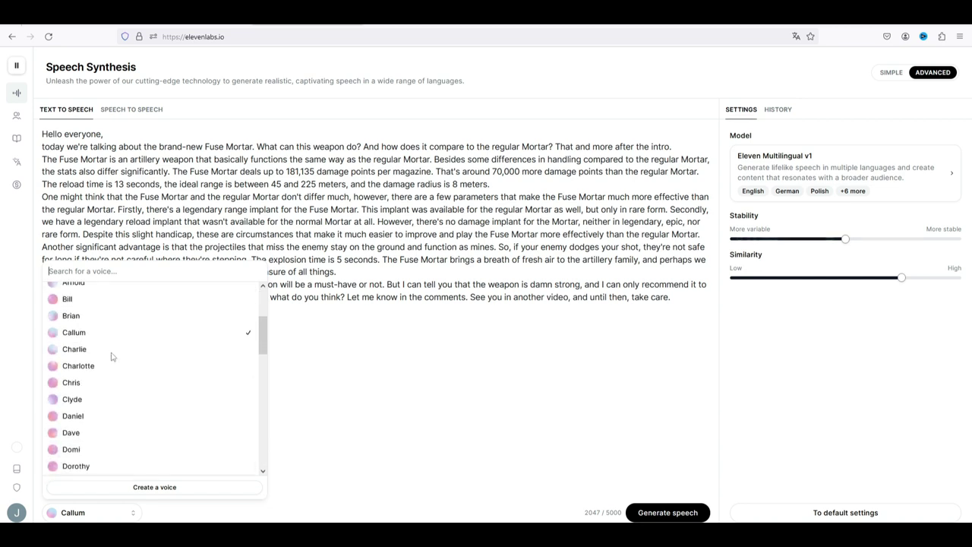
pyautogui.scroll(3, 111, 356)
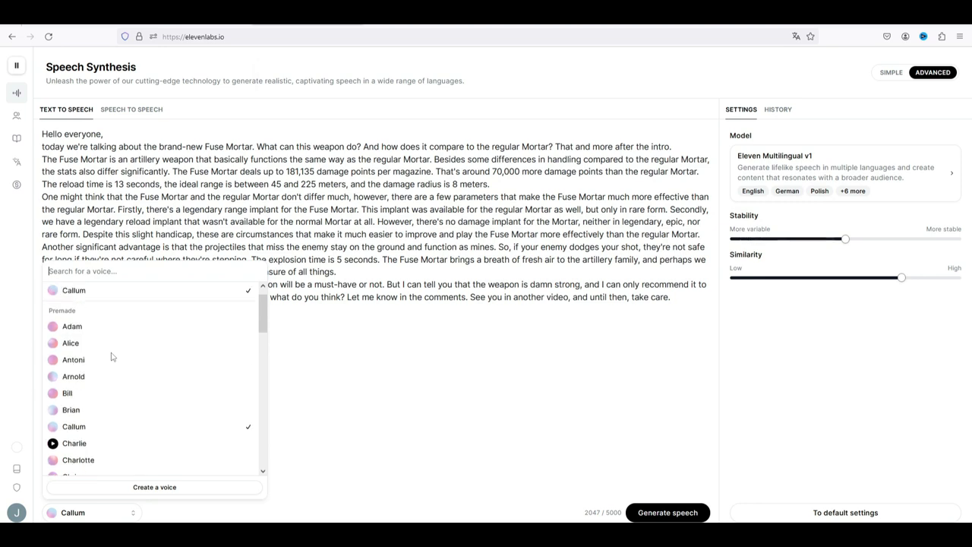
pyautogui.click(341, 374)
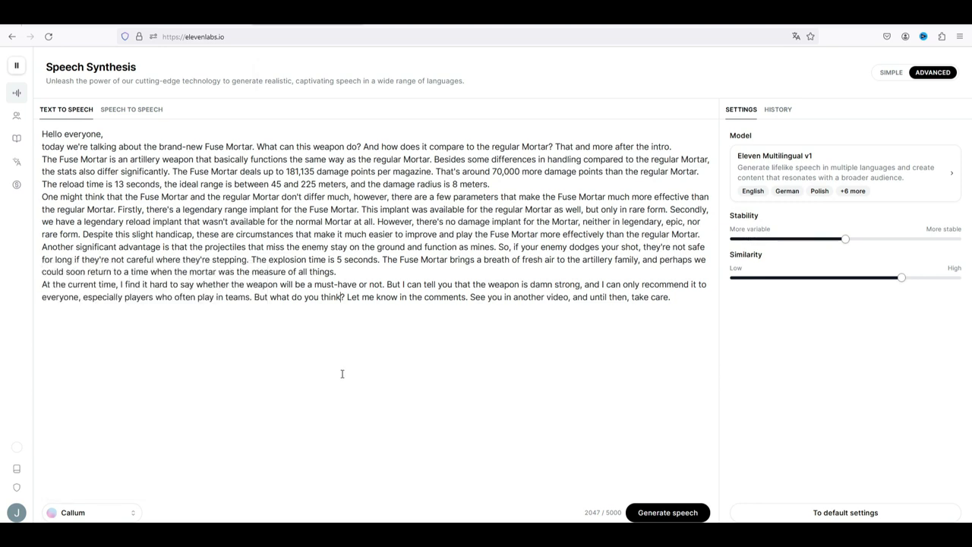
# - Generate the speech from the script with the Callum voice and download the audio file
pyautogui.click(662, 513)
pyautogui.click(666, 517)
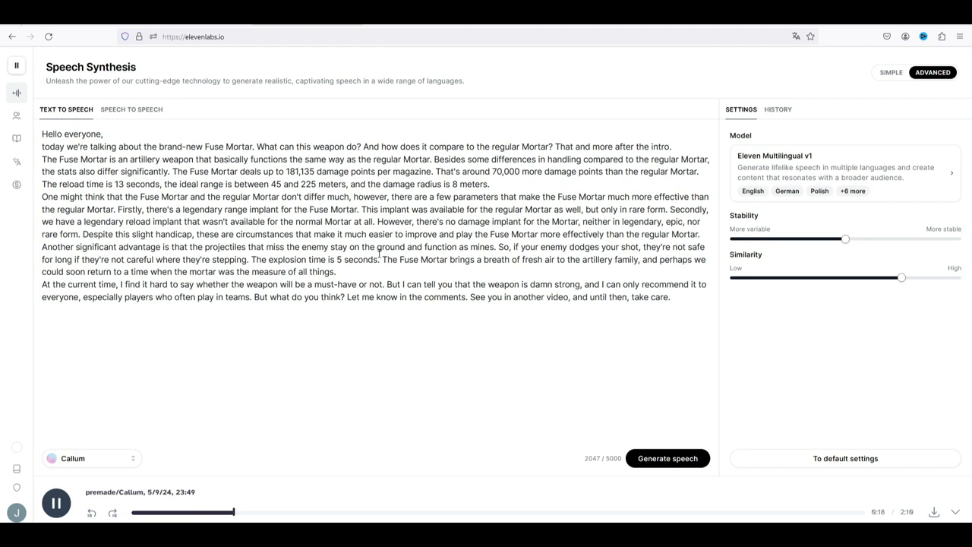
pyautogui.press('space')
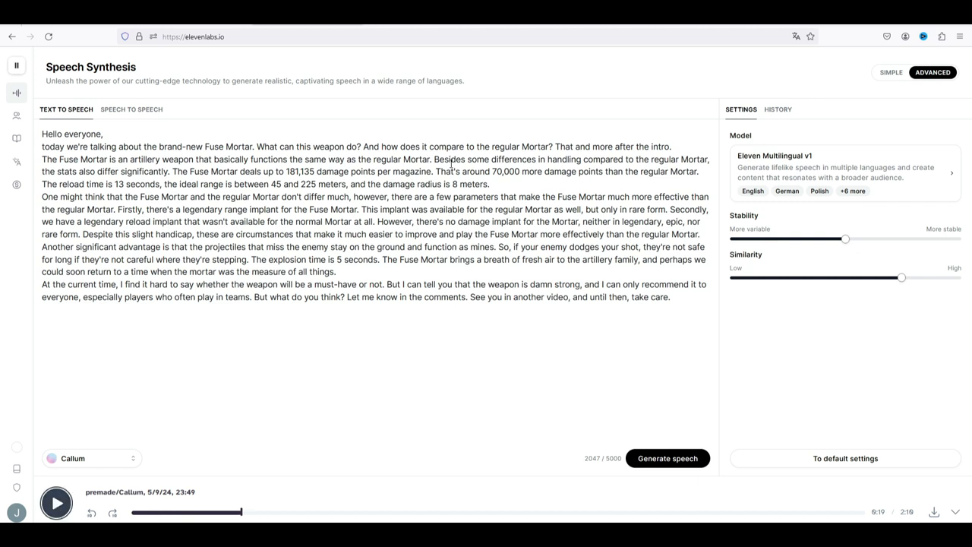
pyautogui.click(934, 513)
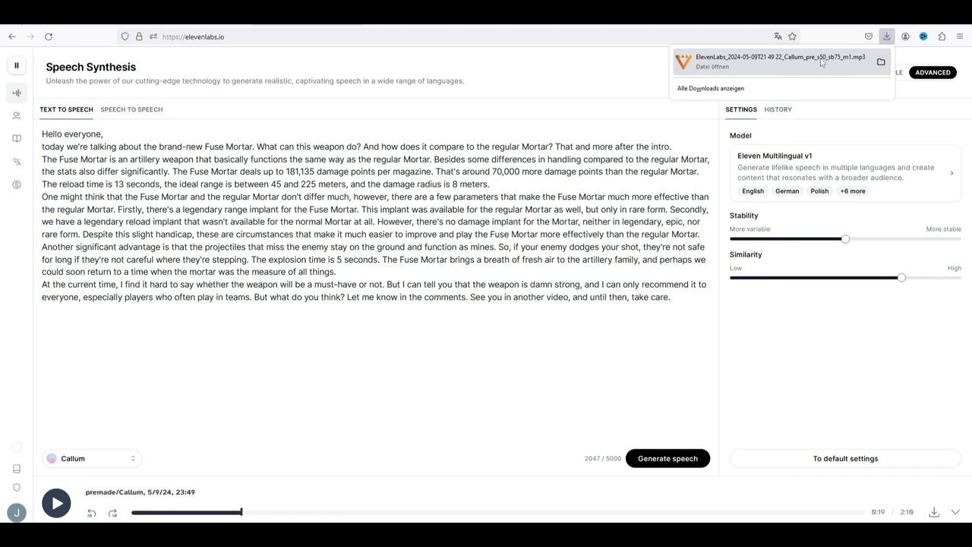
# - In Filmora, raise the volume of the voice-over clip on the timeline and import the two INTRO_FINAL_HYPHO videos
pyautogui.click(491, 348)
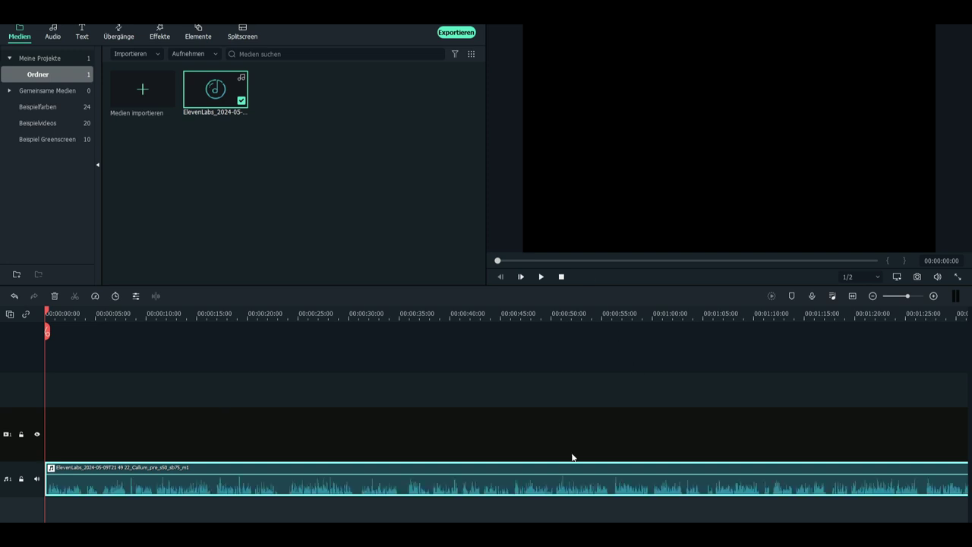
pyautogui.moveTo(421, 472); pyautogui.dragTo(423, 412)
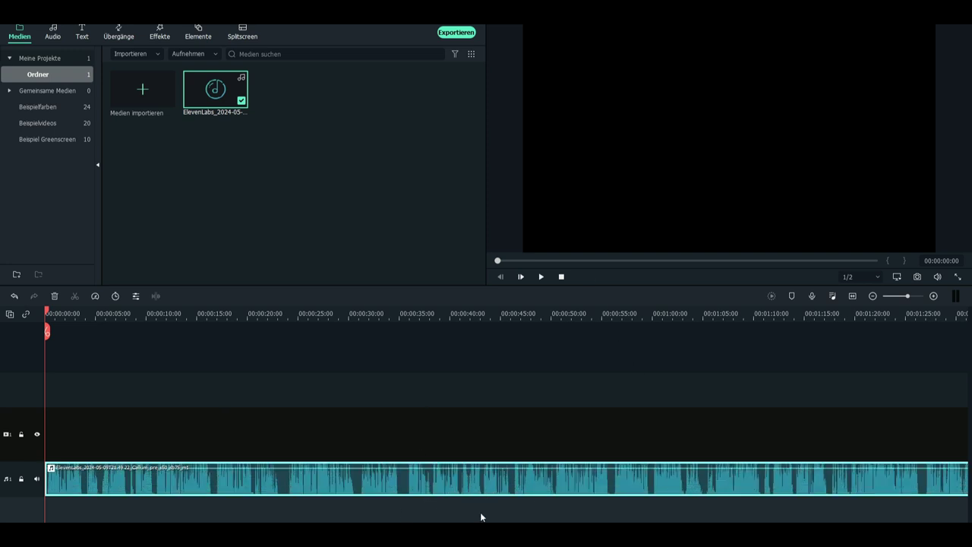
pyautogui.click(141, 95)
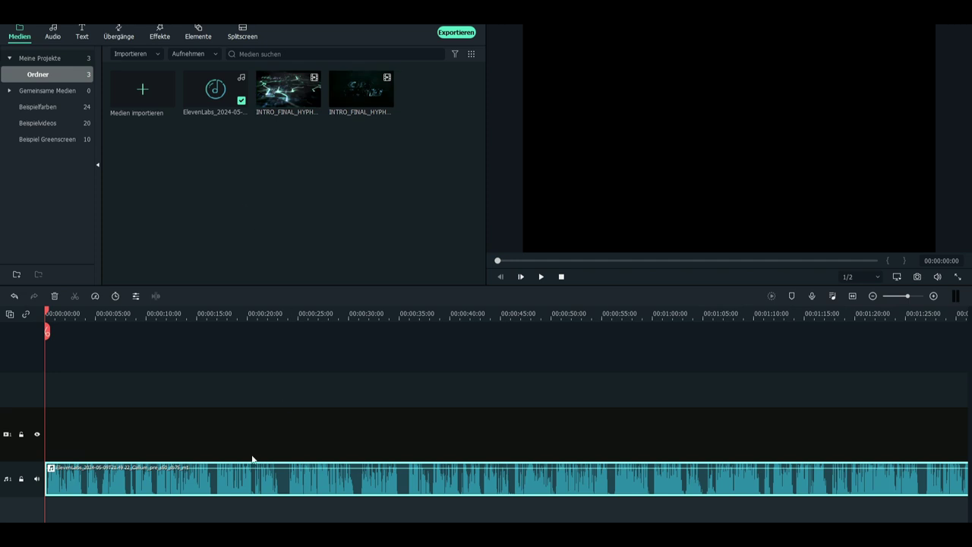
# - Play the voice-over up to 00:00:10:22 and split the audio clip there
pyautogui.press('space')
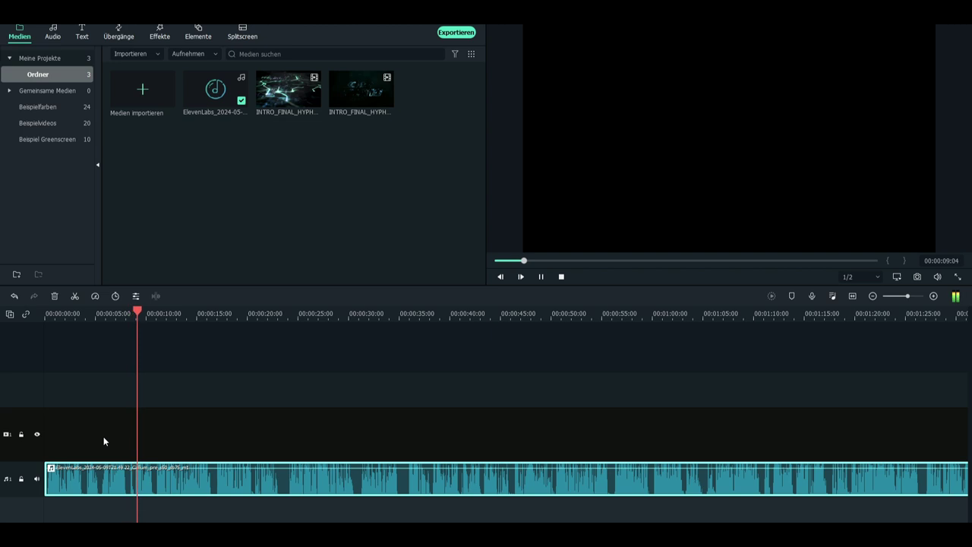
pyautogui.press('space')
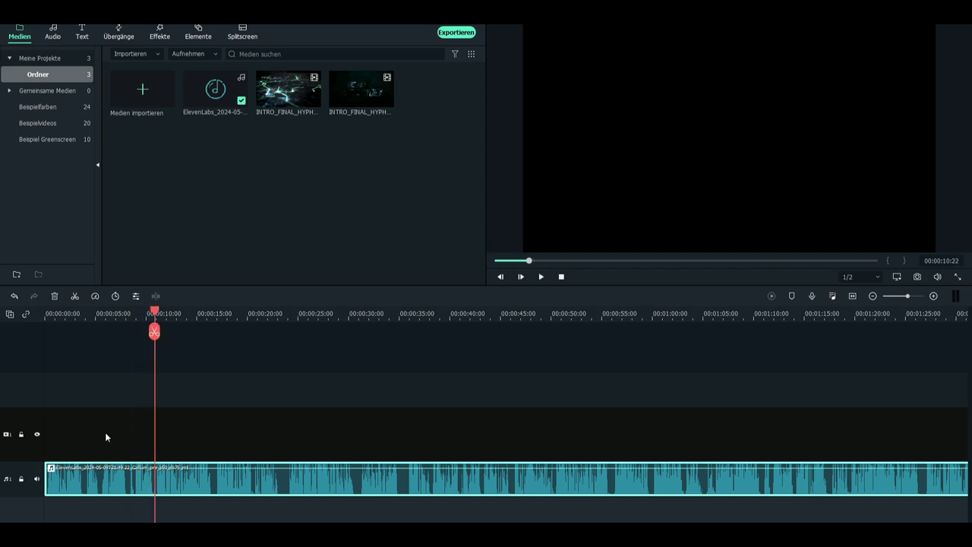
pyautogui.click(154, 331)
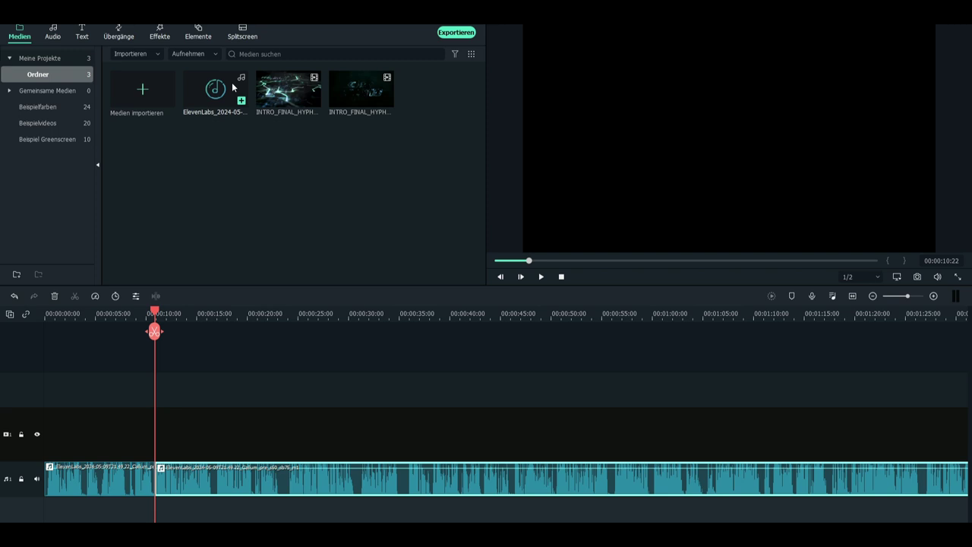
# - Place the first intro video on the video track near the split, matching the project settings to 1920 x 1080 60fps
pyautogui.moveTo(287, 91); pyautogui.dragTo(163, 448)
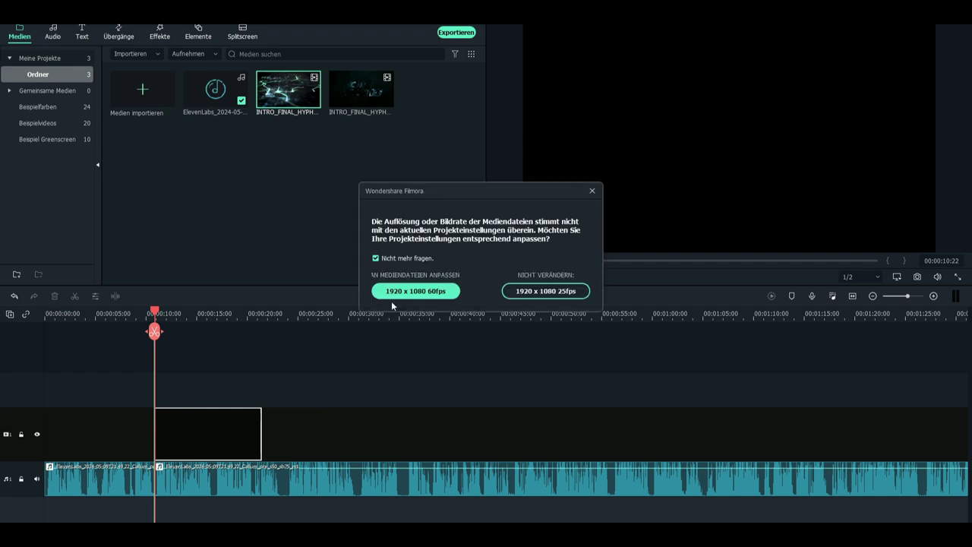
pyautogui.click(443, 293)
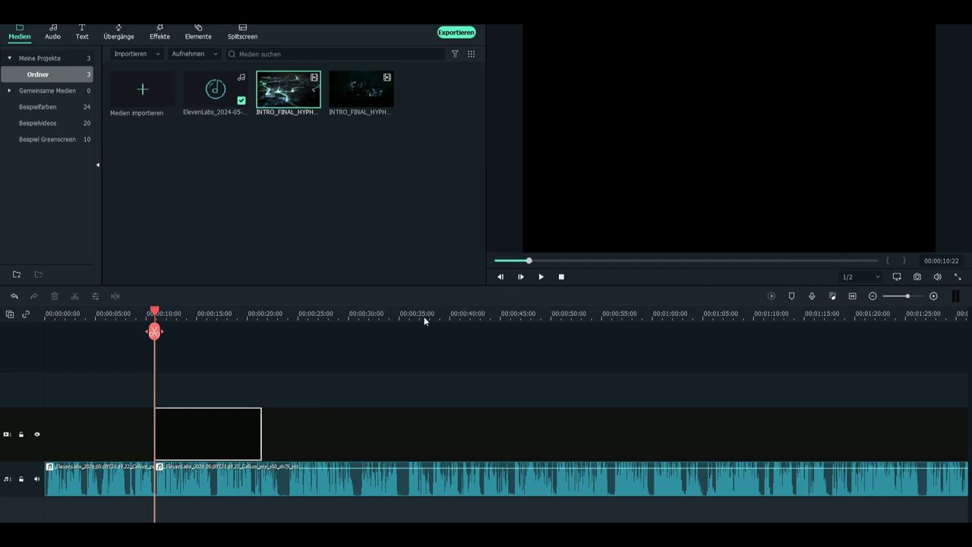
# - Move the intro clip to start at the audio split and shift the second voice-over part to the intro's end
pyautogui.click(346, 486)
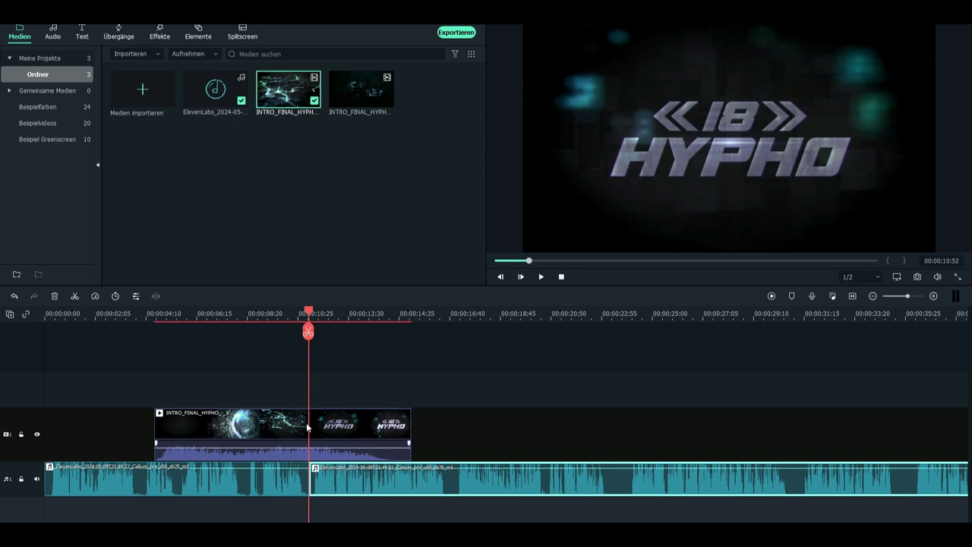
pyautogui.moveTo(321, 427); pyautogui.dragTo(485, 417)
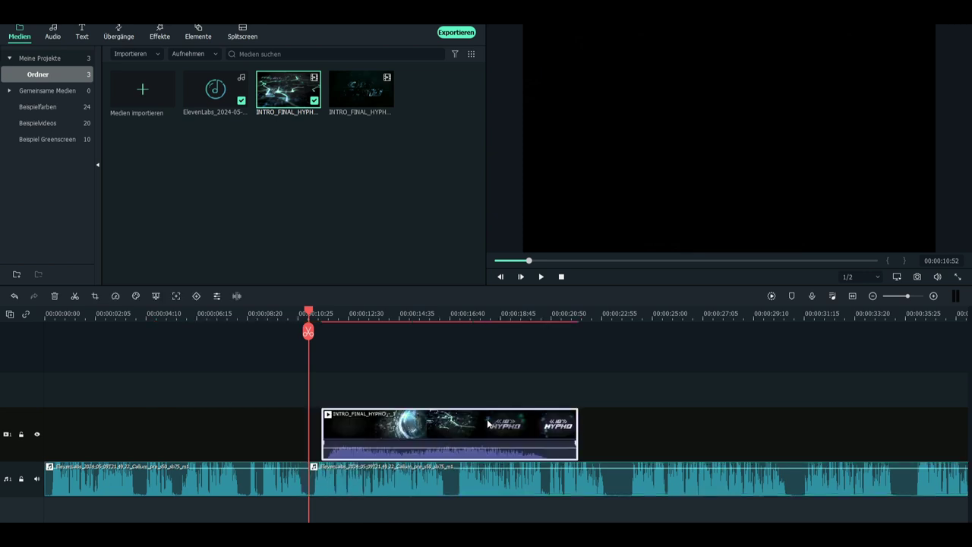
pyautogui.moveTo(346, 465); pyautogui.dragTo(580, 460)
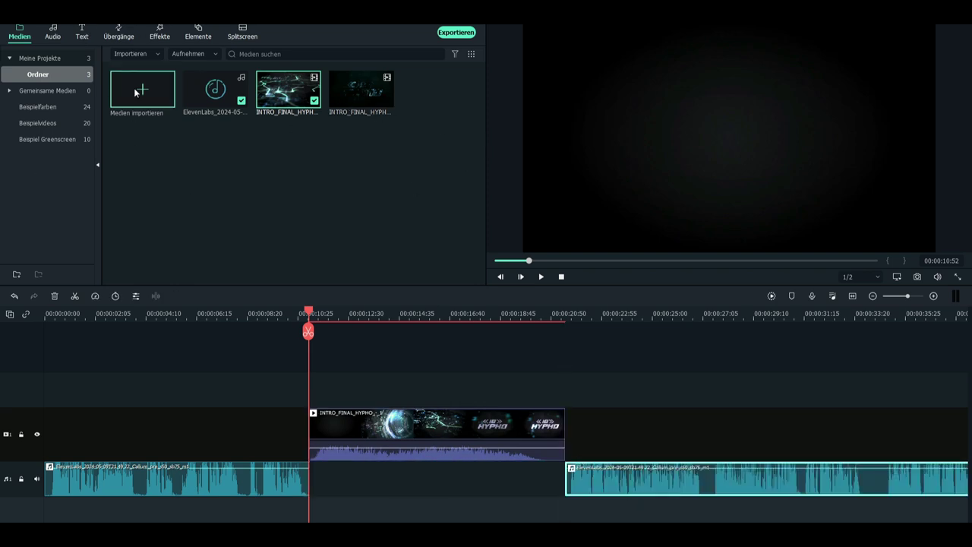
# - Set the project's frame rate to 30 fps in the project settings
pyautogui.click(103, 13)
pyautogui.click(150, 194)
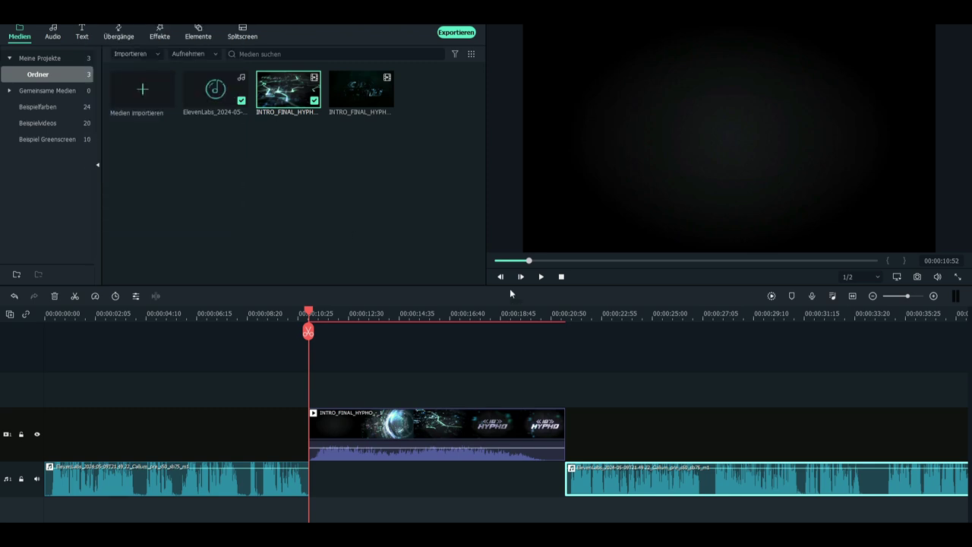
pyautogui.click(475, 273)
pyautogui.click(481, 350)
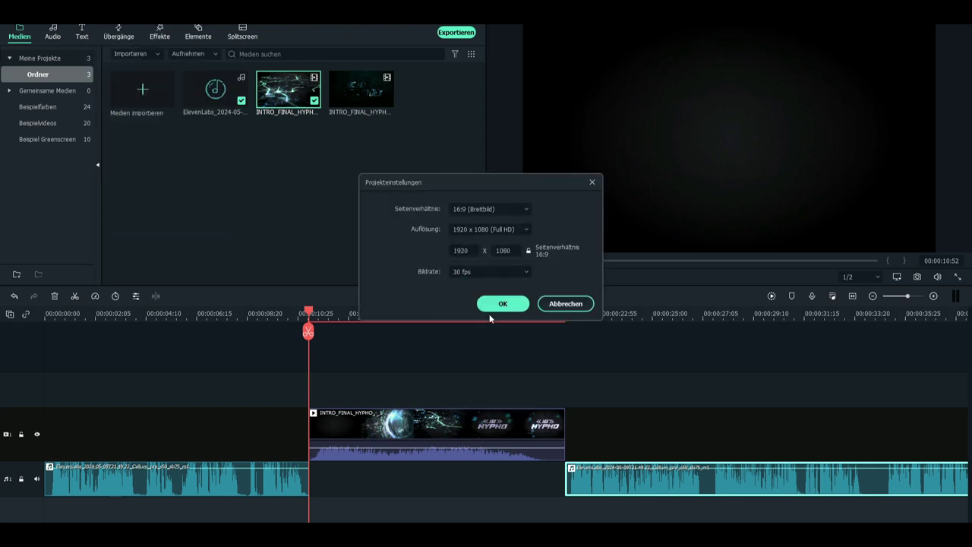
pyautogui.click(493, 304)
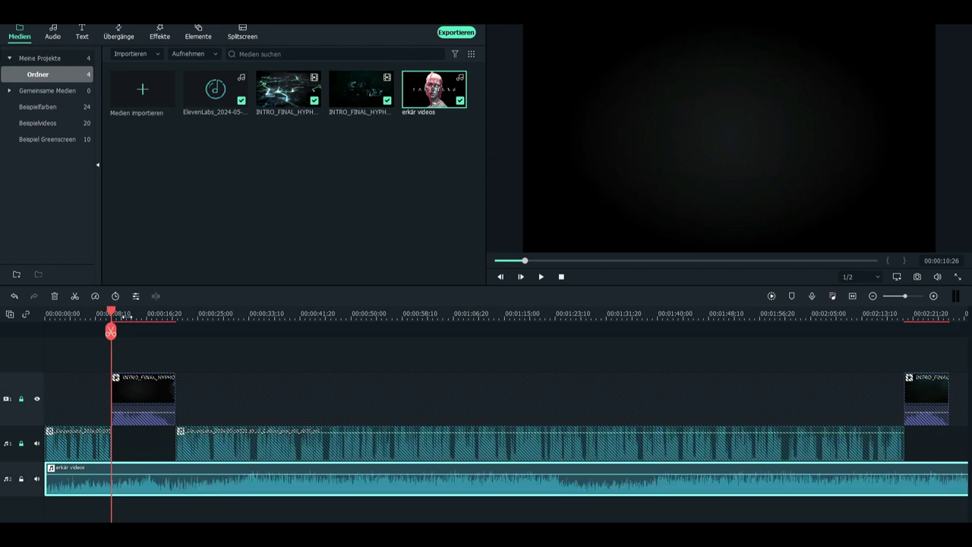
# - Split the background music at the intro clip's start and move its second part to the intro's end
pyautogui.click(126, 314)
pyautogui.click(127, 331)
pyautogui.moveTo(124, 491); pyautogui.dragTo(184, 501)
# - Shorten the second background music clip so it ends with the voice-over, at the start of the final intro clip
pyautogui.click(954, 314)
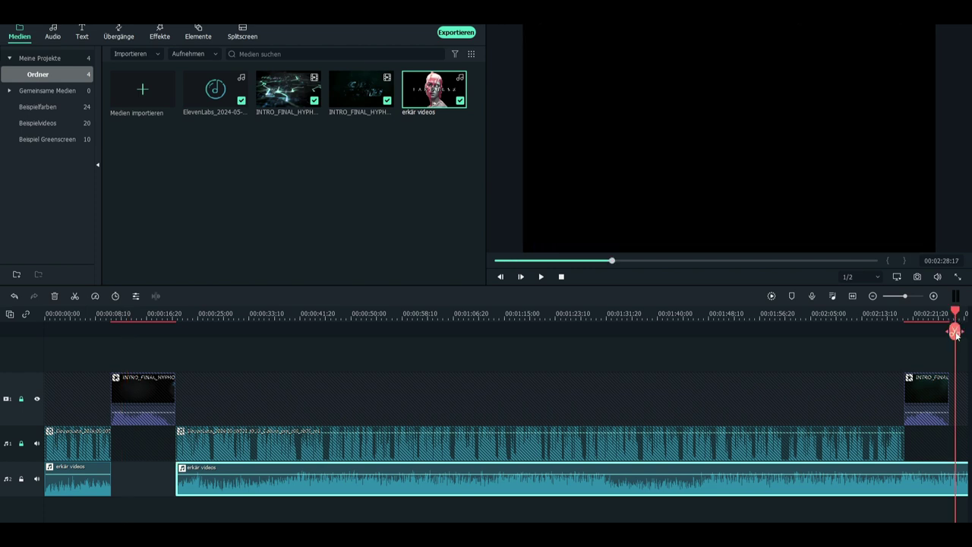
pyautogui.click(959, 506)
pyautogui.moveTo(956, 487); pyautogui.dragTo(904, 480)
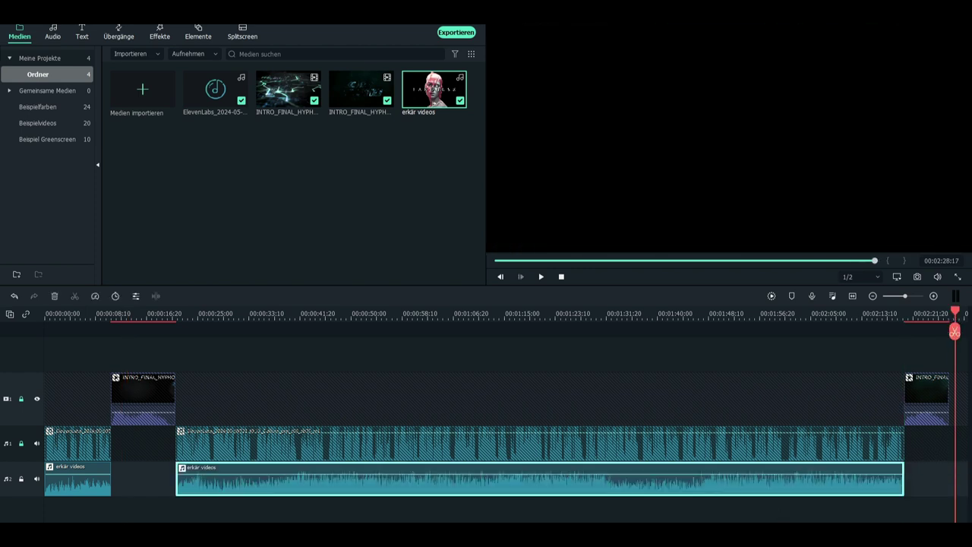
# - Set the first background music clip's fade-in and fade-out to 1 second each
pyautogui.doubleClick(95, 492)
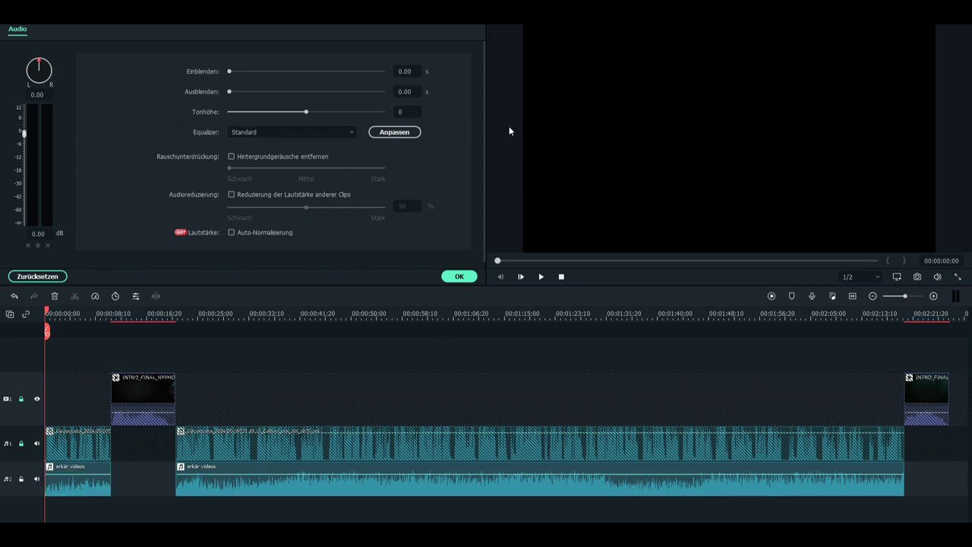
pyautogui.click(405, 71)
pyautogui.write('1')
pyautogui.click(406, 93)
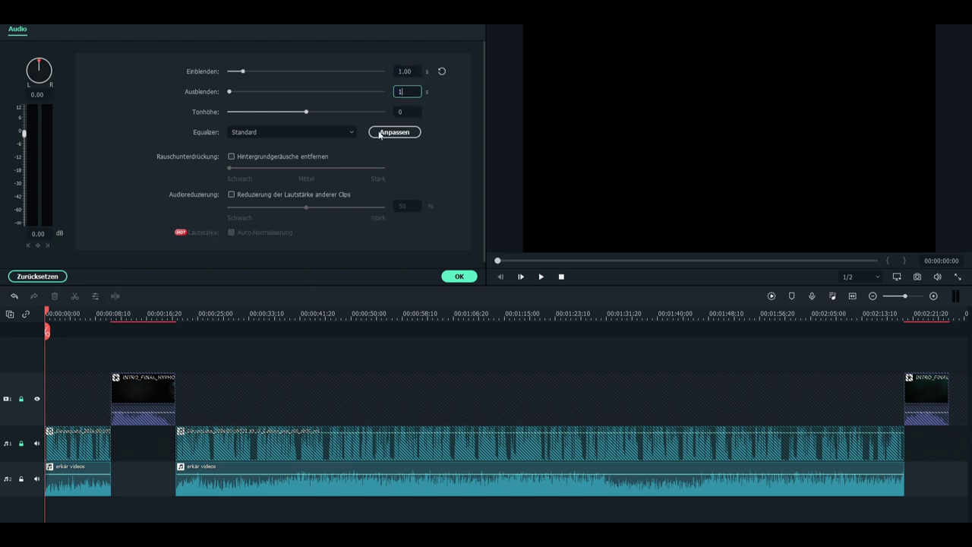
# - Set the second background music clip's fade-in and fade-out to 1 second each
pyautogui.click(207, 480)
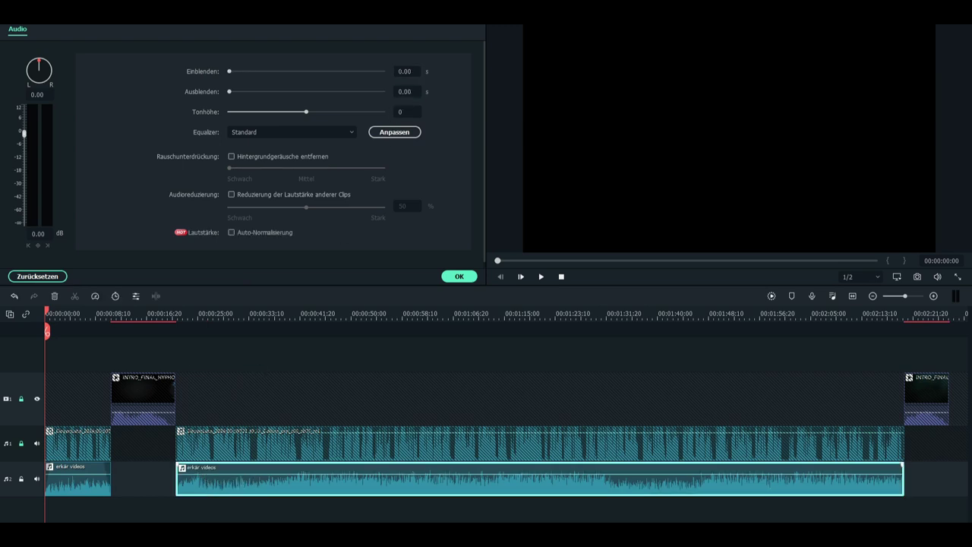
pyautogui.click(405, 70)
pyautogui.write('1')
pyautogui.click(406, 91)
pyautogui.write('1')
pyautogui.click(389, 228)
# - Lower both background music clips to -19.71 dB, play back the mix and accept the audio settings
pyautogui.moveTo(65, 471); pyautogui.dragTo(65, 485)
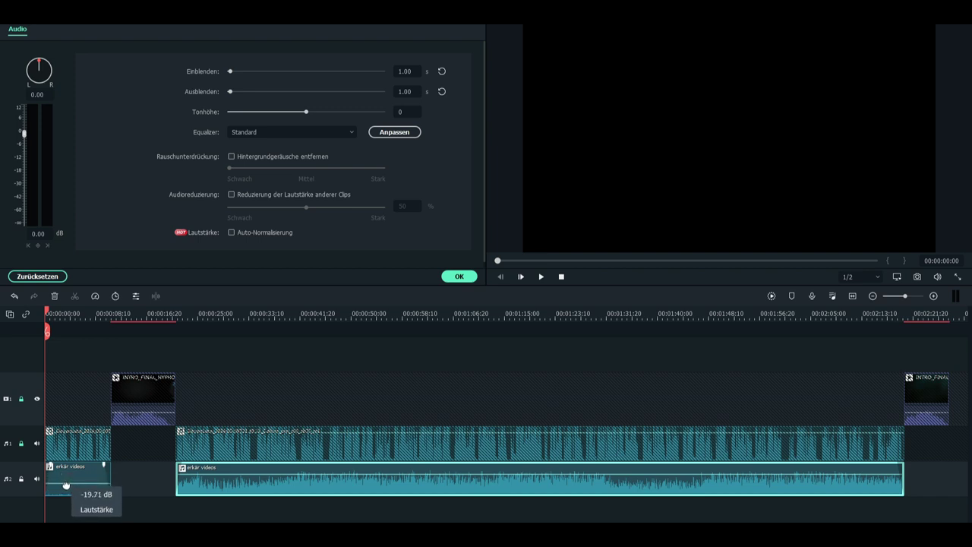
pyautogui.moveTo(218, 475); pyautogui.dragTo(217, 484)
pyautogui.click(217, 318)
pyautogui.press('space')
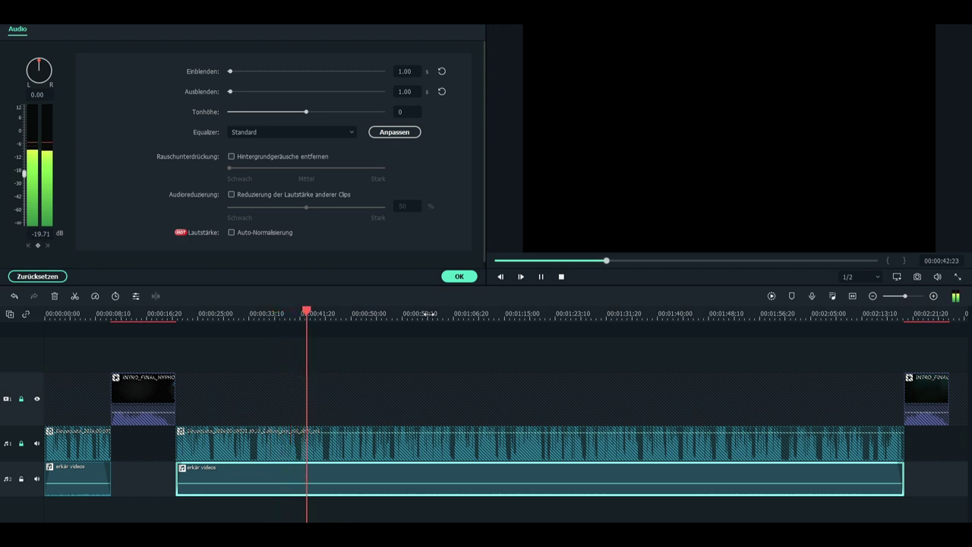
pyautogui.press('space')
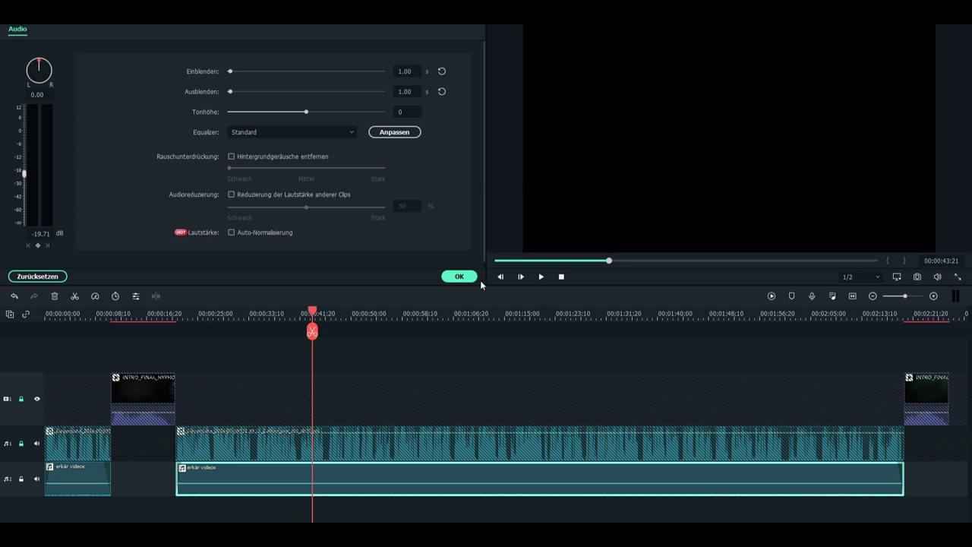
pyautogui.click(456, 277)
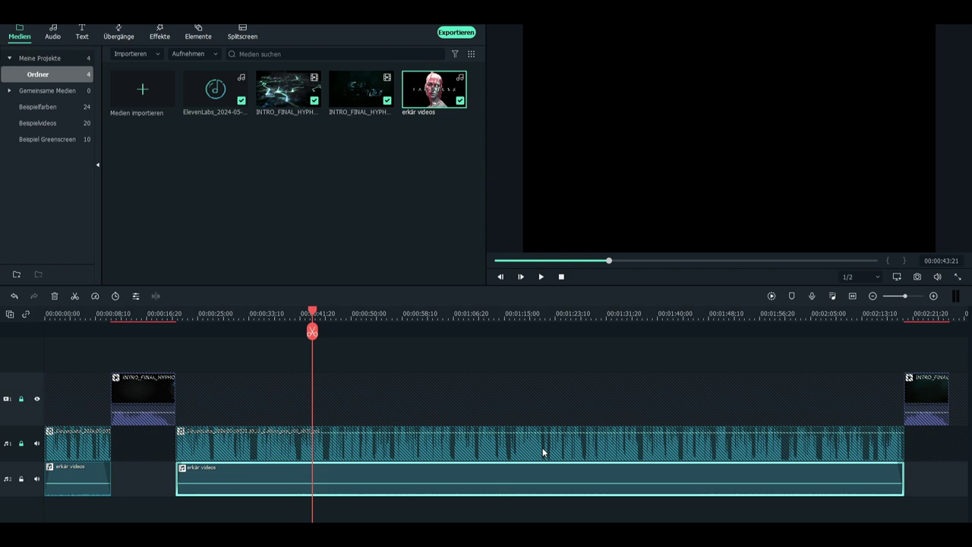
# - Preview the MechArena screen recording and place it at the timeline's start on a new video track above the intro clips
pyautogui.press('F9')
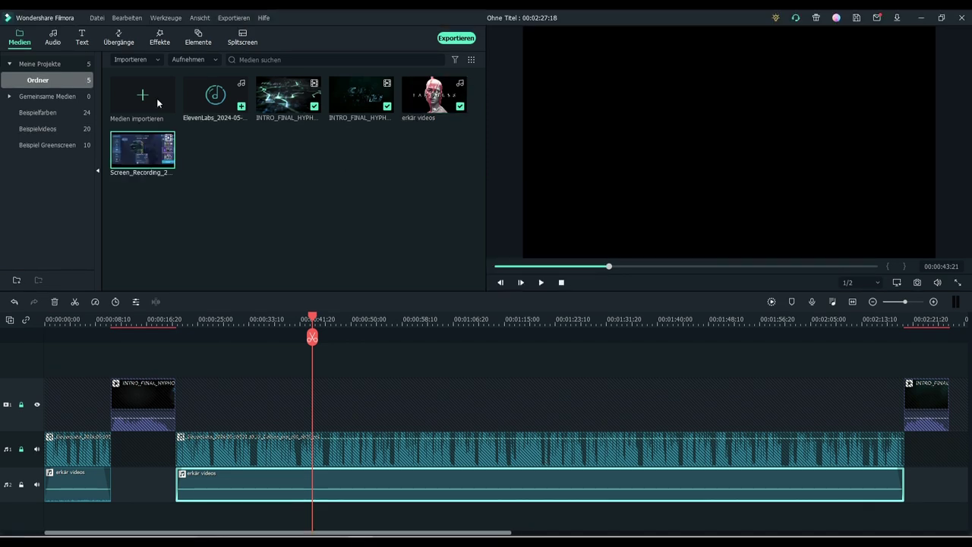
pyautogui.moveTo(130, 148)
pyautogui.doubleClick(139, 148)
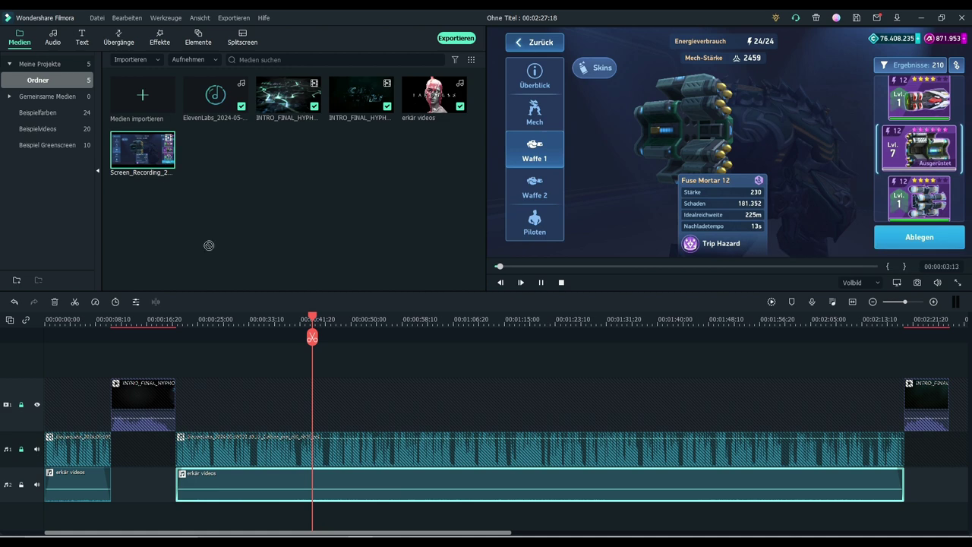
pyautogui.moveTo(209, 246); pyautogui.dragTo(114, 380)
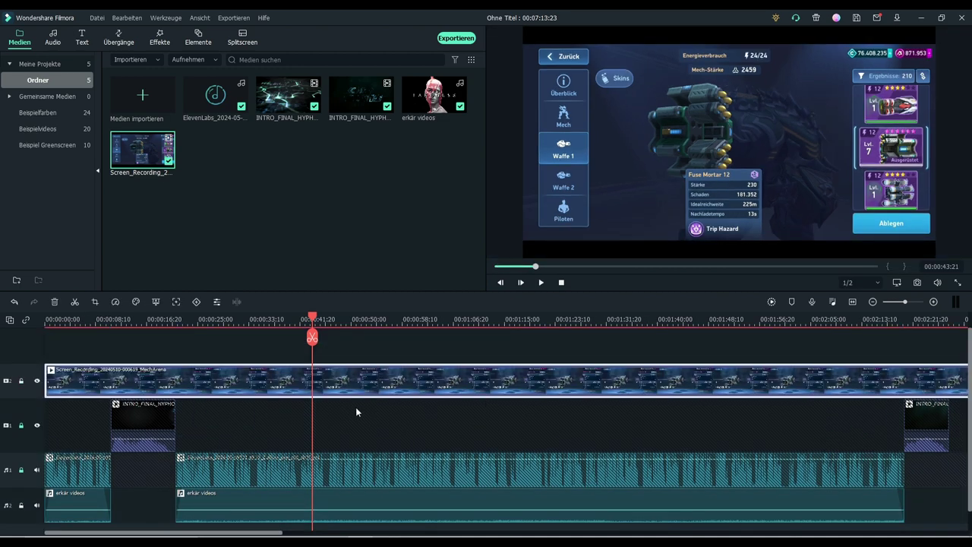
# - Split the screen recording at 00:00:16:11 and move its second part away from the first, past the intro clip
pyautogui.click(111, 319)
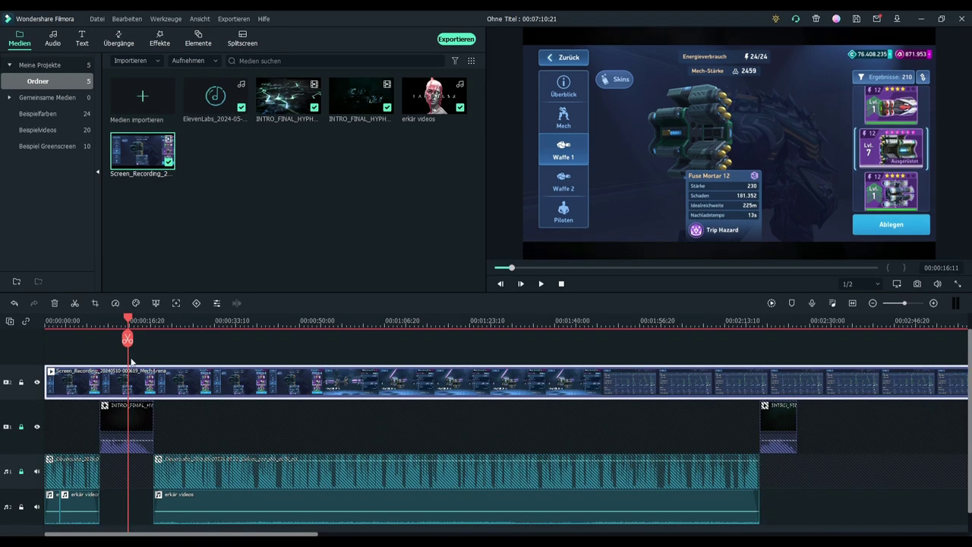
pyautogui.click(127, 338)
pyautogui.moveTo(143, 372); pyautogui.dragTo(208, 376)
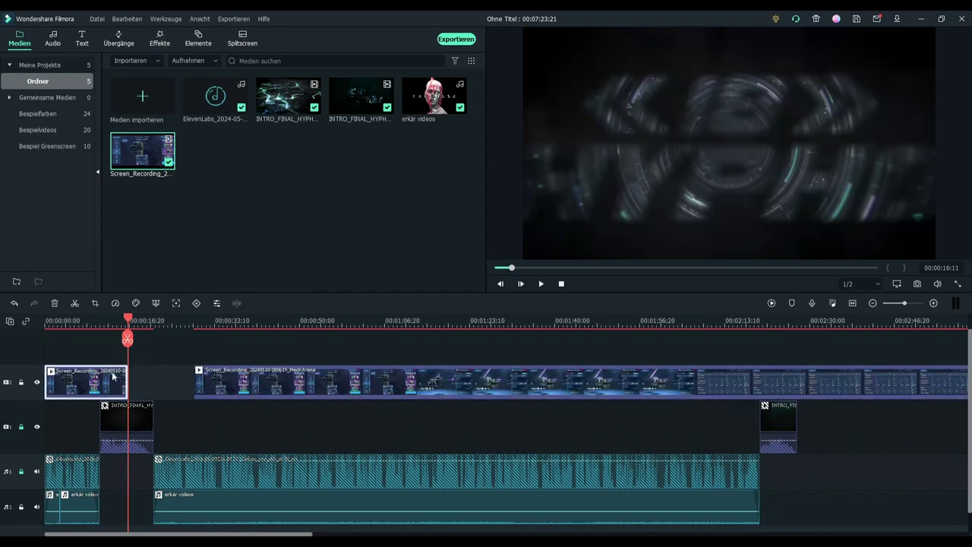
pyautogui.moveTo(128, 380)
pyautogui.mouseDown()
pyautogui.moveTo(115, 377)
pyautogui.moveTo(126, 378)
pyautogui.mouseUp()
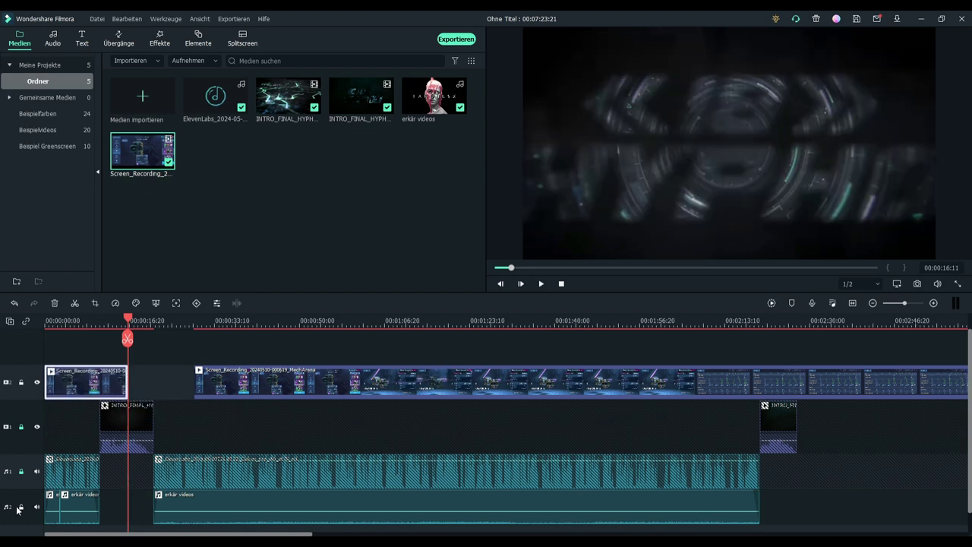
# - Lock the music track, trim the first recording part to the intro's start and move the second part to the intro's end
pyautogui.click(22, 506)
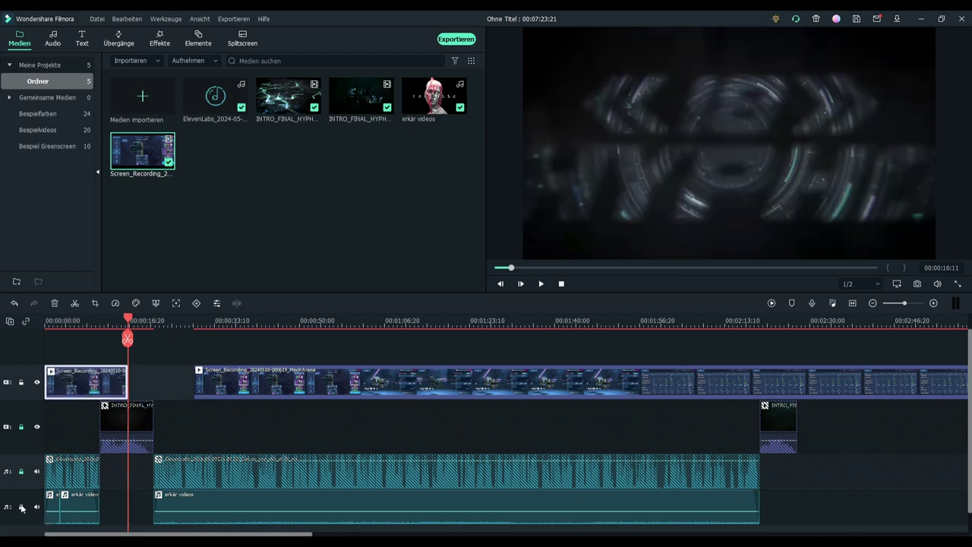
pyautogui.moveTo(126, 380); pyautogui.dragTo(100, 382)
pyautogui.moveTo(228, 386)
pyautogui.mouseDown()
pyautogui.moveTo(196, 388)
pyautogui.moveTo(220, 395)
pyautogui.mouseUp()
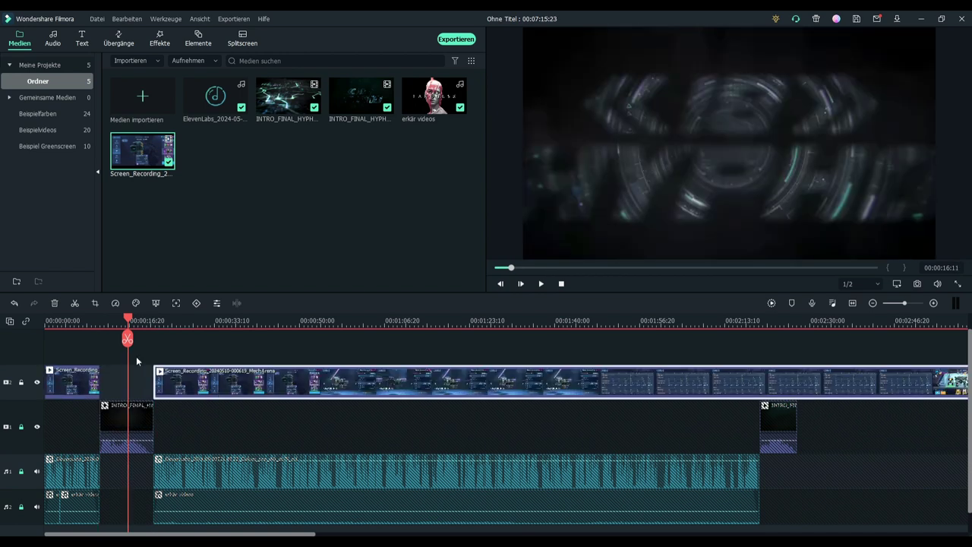
# - Check the recording before and after the intro, and split it at 00:00:54:23 where the Fuse Mortar 12 detail view is shown
pyautogui.click(561, 283)
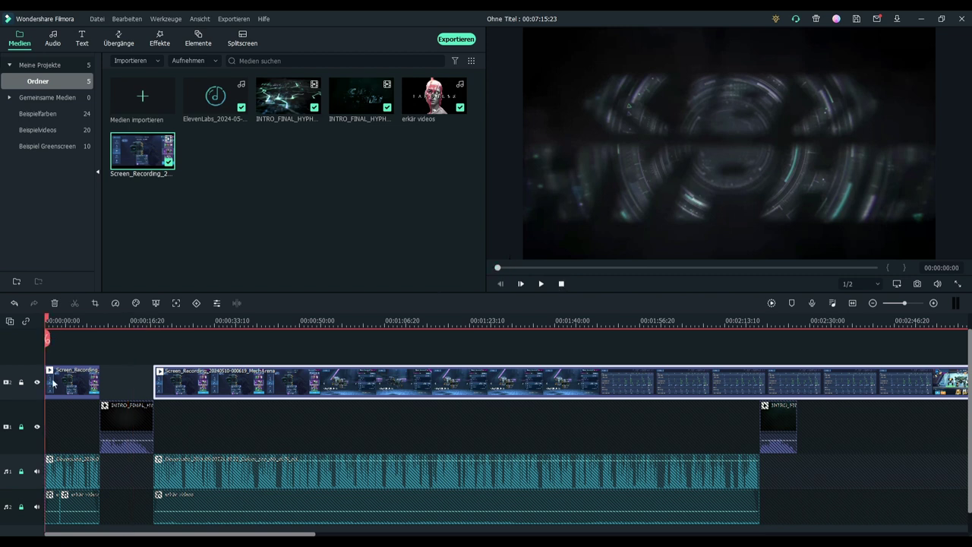
pyautogui.click(93, 323)
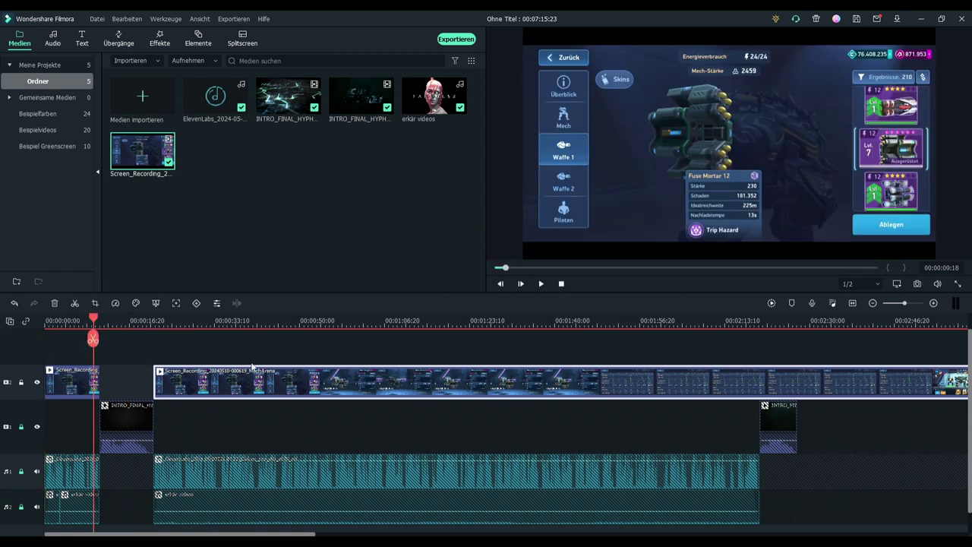
pyautogui.doubleClick(170, 381)
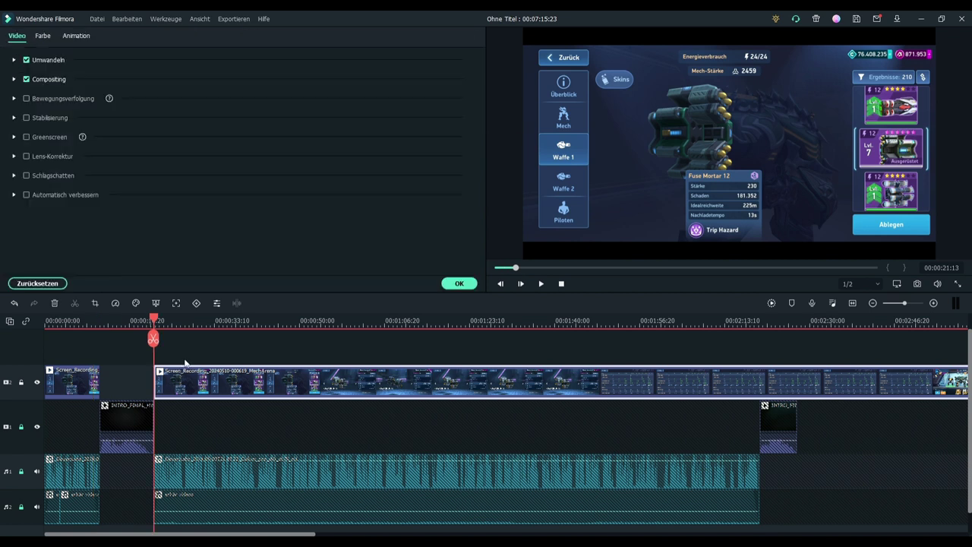
pyautogui.moveTo(156, 323); pyautogui.dragTo(324, 334)
pyautogui.click(324, 339)
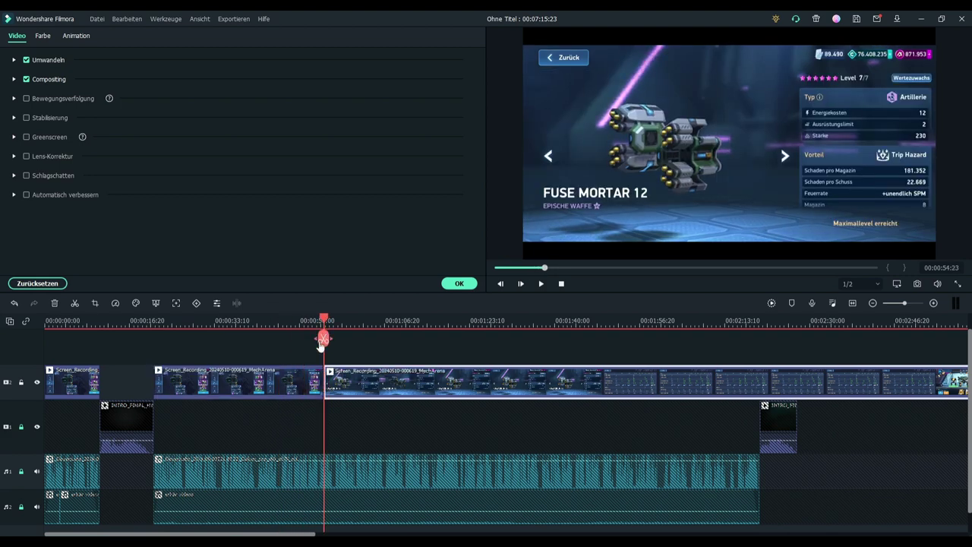
# - Park the recording segment before the split on a new hidden, locked track after the final clip, and move the remaining recording to the intro's end
pyautogui.click(638, 380)
pyautogui.moveTo(658, 378); pyautogui.dragTo(931, 351)
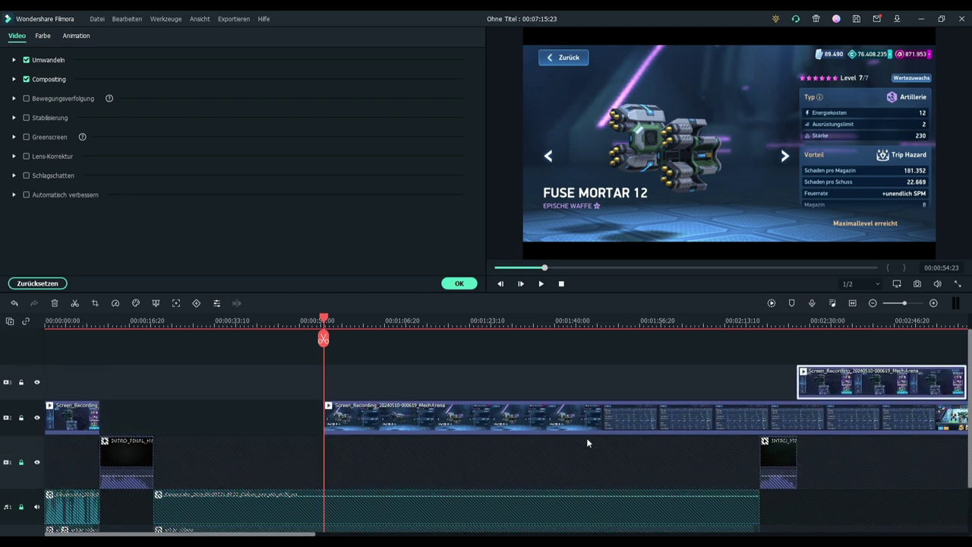
pyautogui.click(37, 384)
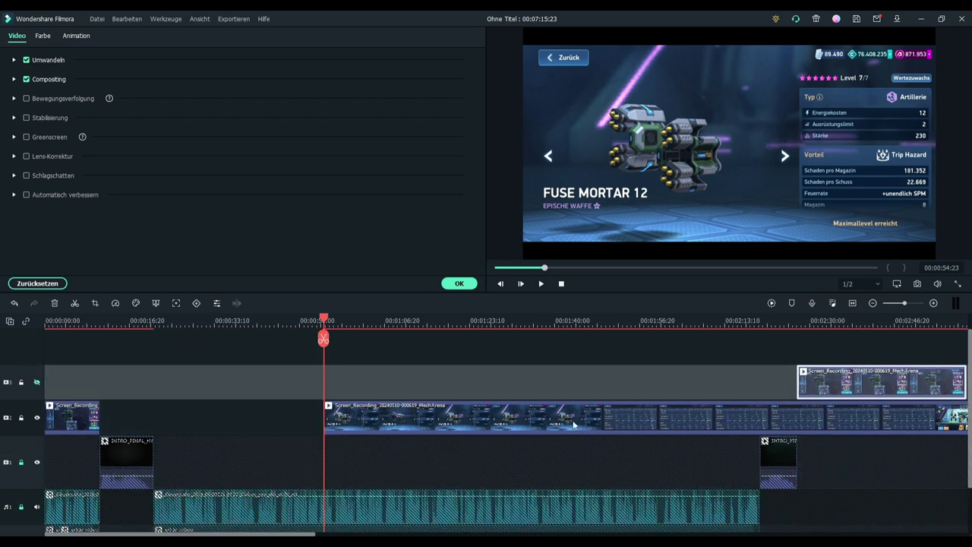
pyautogui.moveTo(562, 422); pyautogui.dragTo(408, 421)
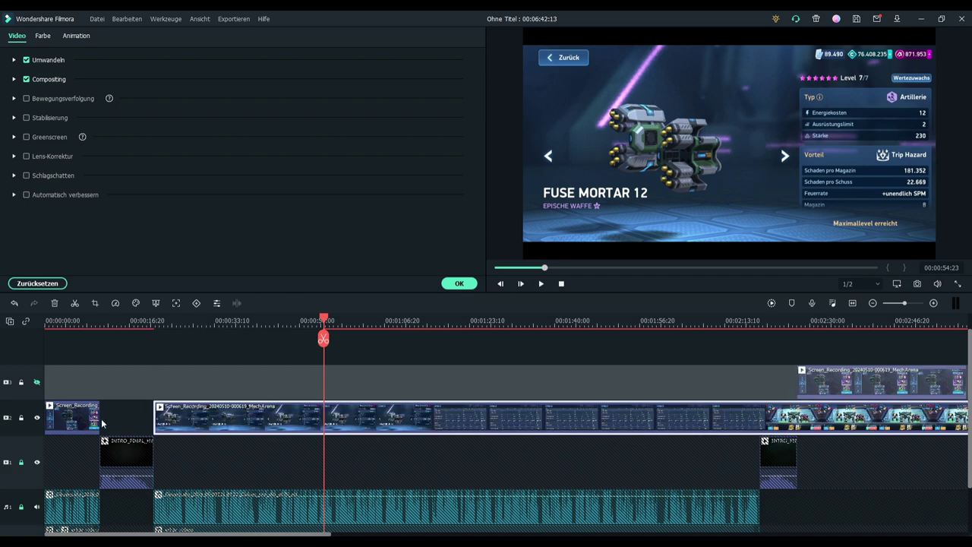
pyautogui.click(22, 384)
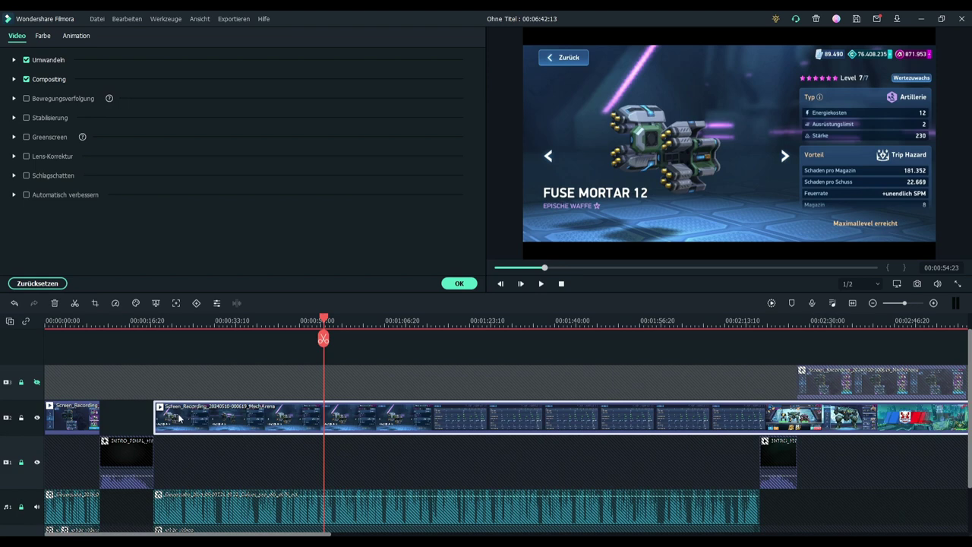
# - Play from the intro's end and split the recording at 00:00:33:21 and at 00:01:18:06, where the stats table starts
pyautogui.click(146, 320)
pyautogui.press('space')
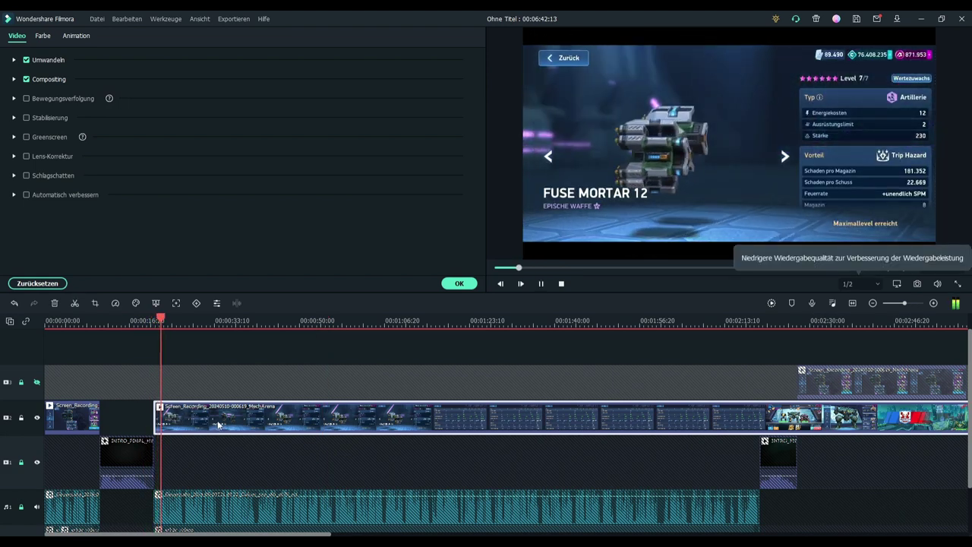
pyautogui.click(216, 428)
pyautogui.click(443, 338)
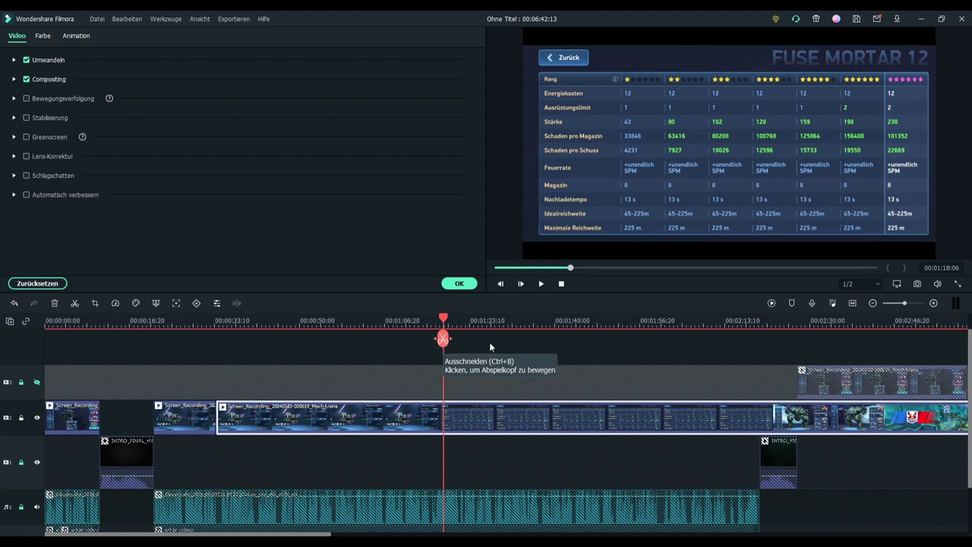
pyautogui.click(440, 340)
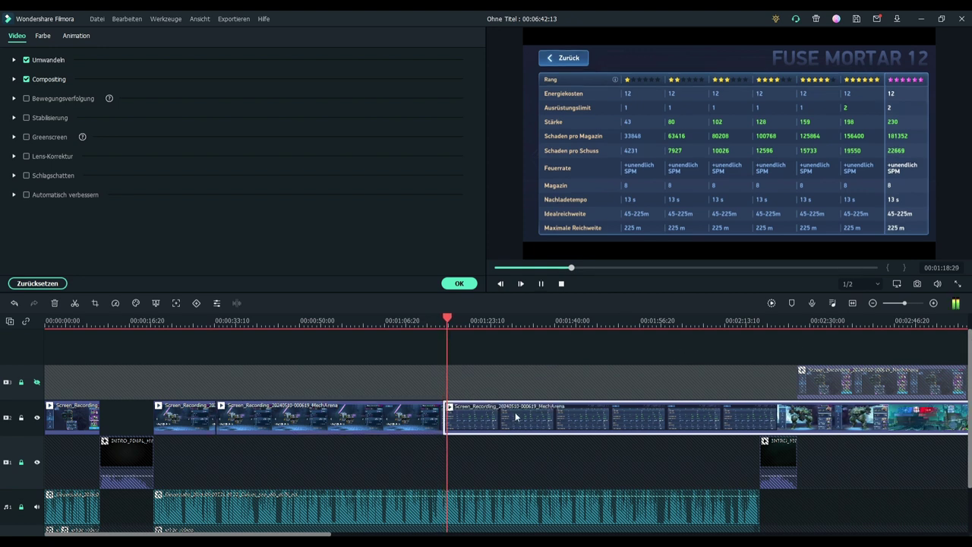
# - Split the recording at 00:01:35:08 and insert the separated stats table segment at the 00:00:33:21 cut
pyautogui.click(530, 323)
pyautogui.click(531, 340)
pyautogui.moveTo(476, 417); pyautogui.dragTo(219, 421)
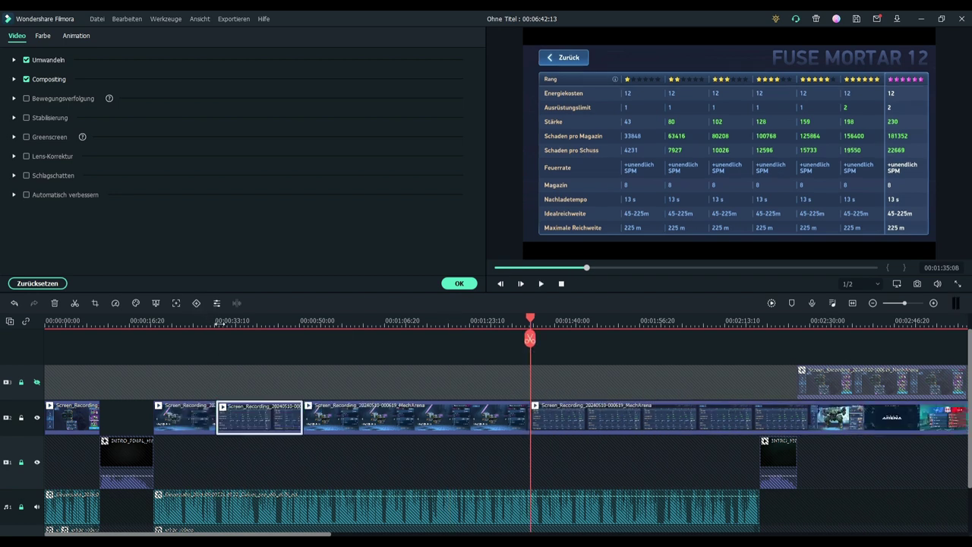
# - Play through the inserted stats table segment against the voice-over and delete that segment, closing the gap
pyautogui.click(219, 321)
pyautogui.click(209, 321)
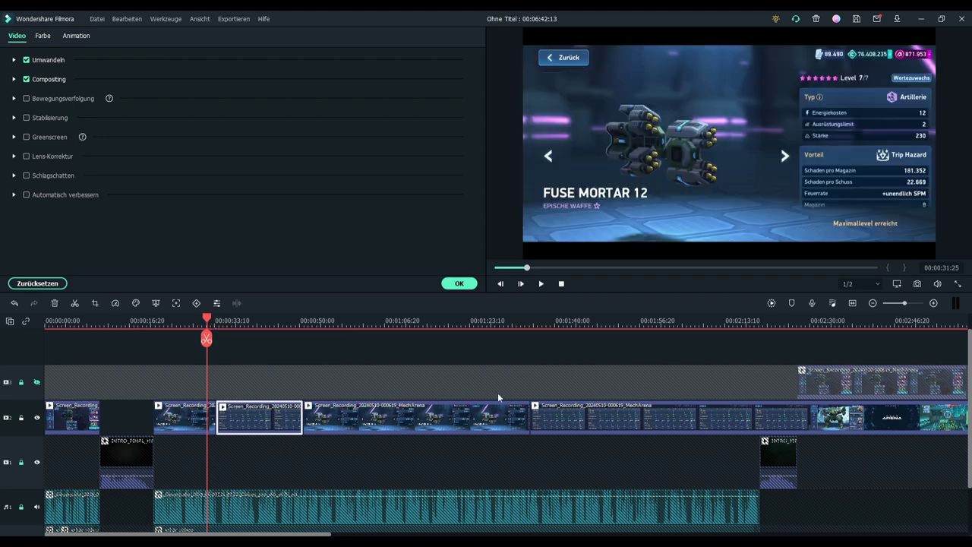
pyautogui.press('space')
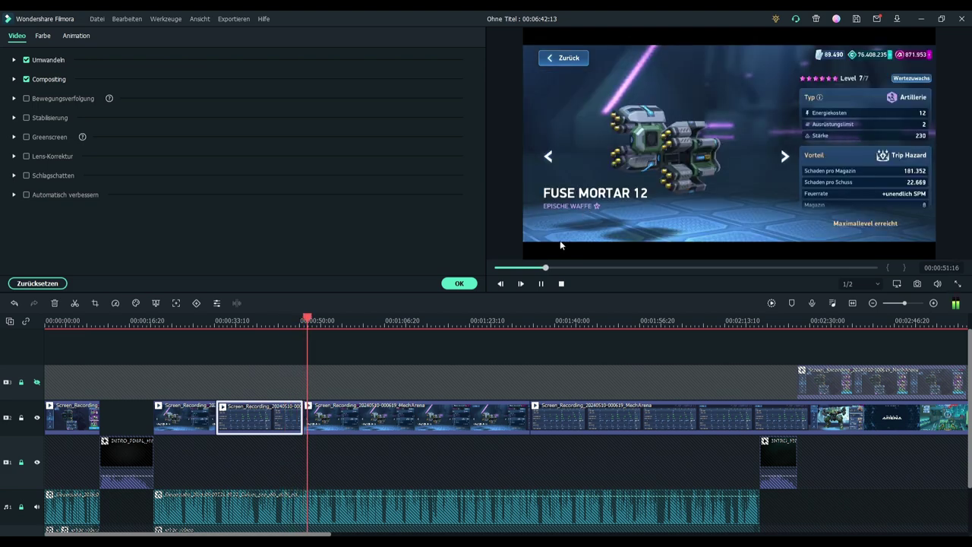
pyautogui.press('space')
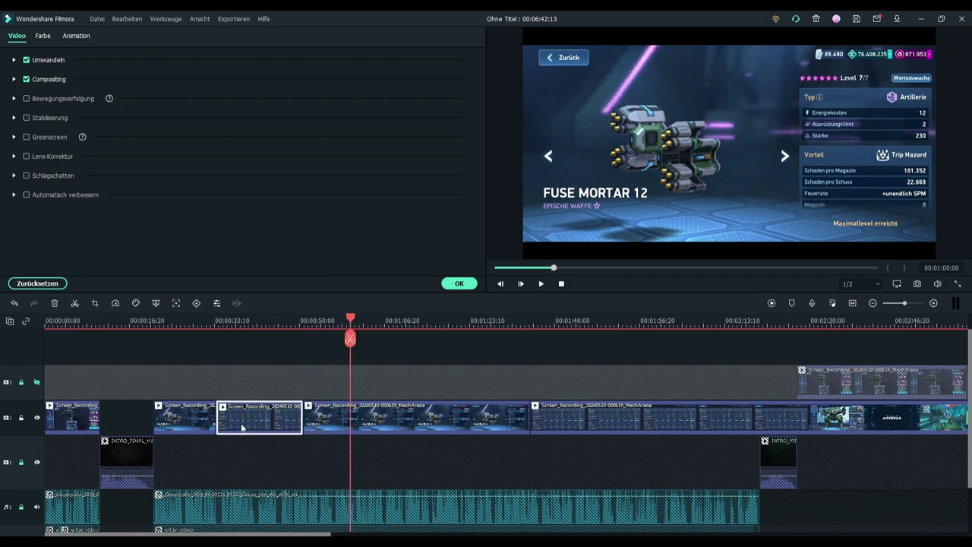
pyautogui.click(300, 320)
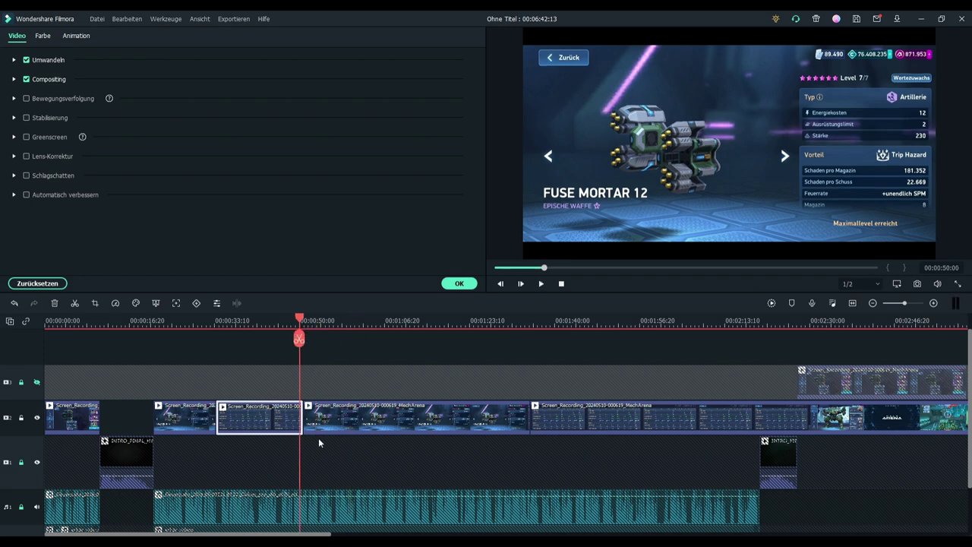
pyautogui.click(279, 320)
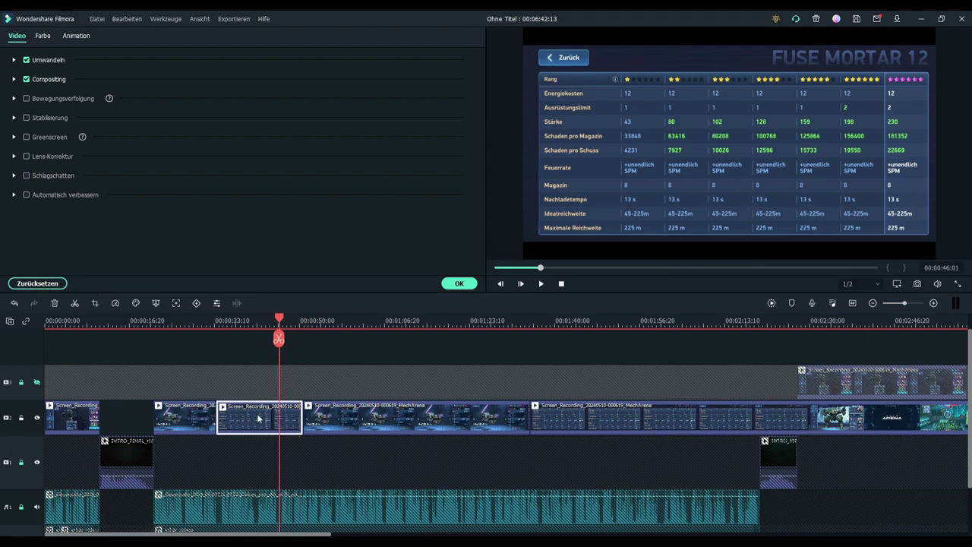
pyautogui.press('Delete')
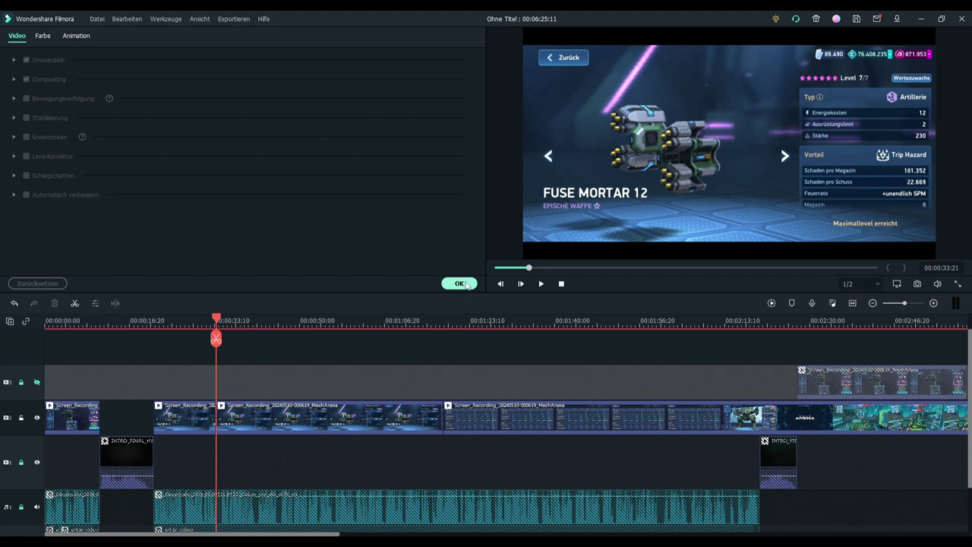
# - Insert the Snapshot_105 stats table still at 00:00:33:21 and extend it to about 00:00:56 to match the voice-over
pyautogui.doubleClick(214, 166)
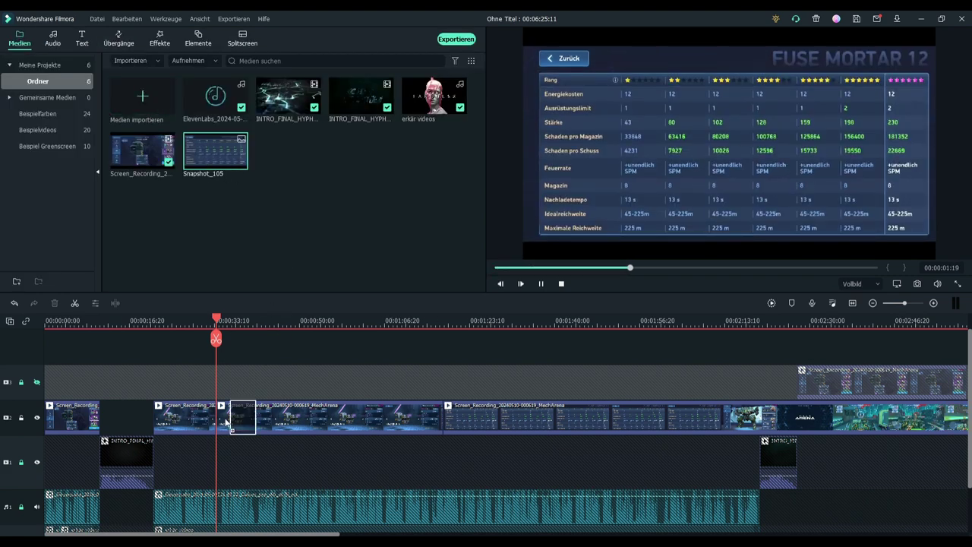
pyautogui.hotkey('shift', 'i')
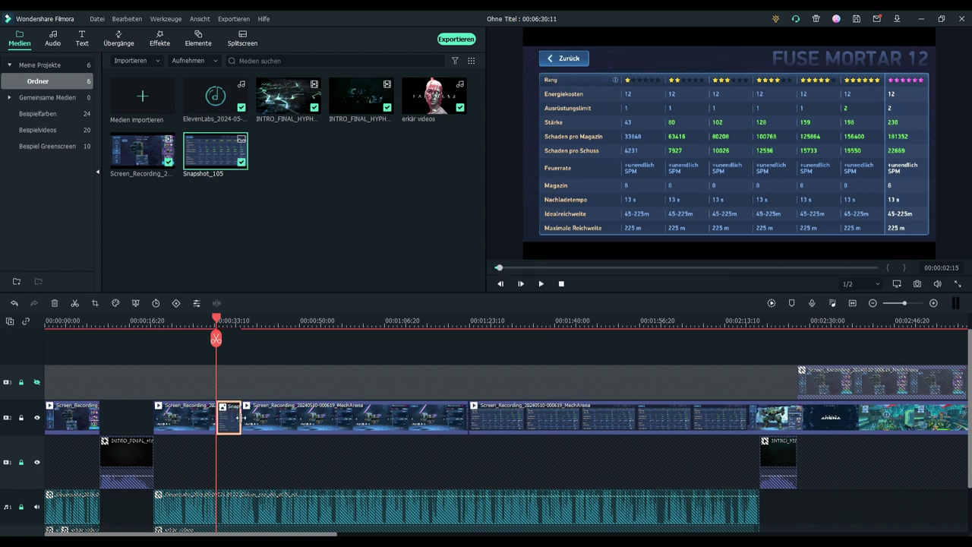
pyautogui.moveTo(244, 423); pyautogui.dragTo(334, 420)
pyautogui.press('space')
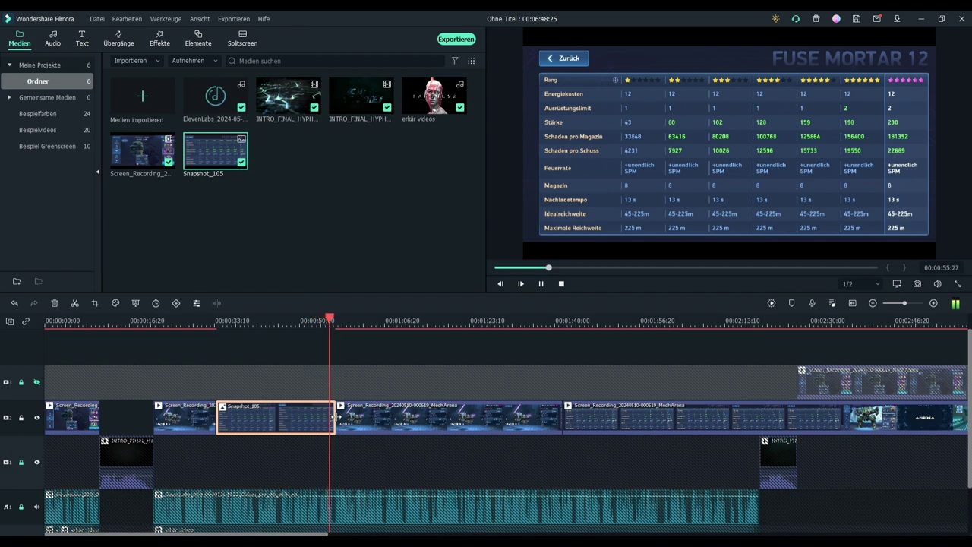
pyautogui.moveTo(335, 417); pyautogui.dragTo(331, 417)
pyautogui.press('space')
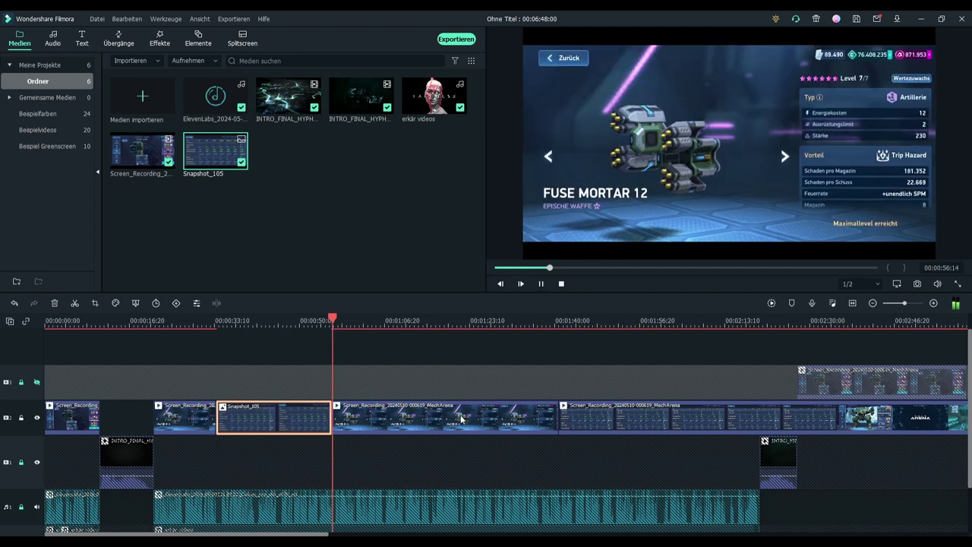
pyautogui.press('space')
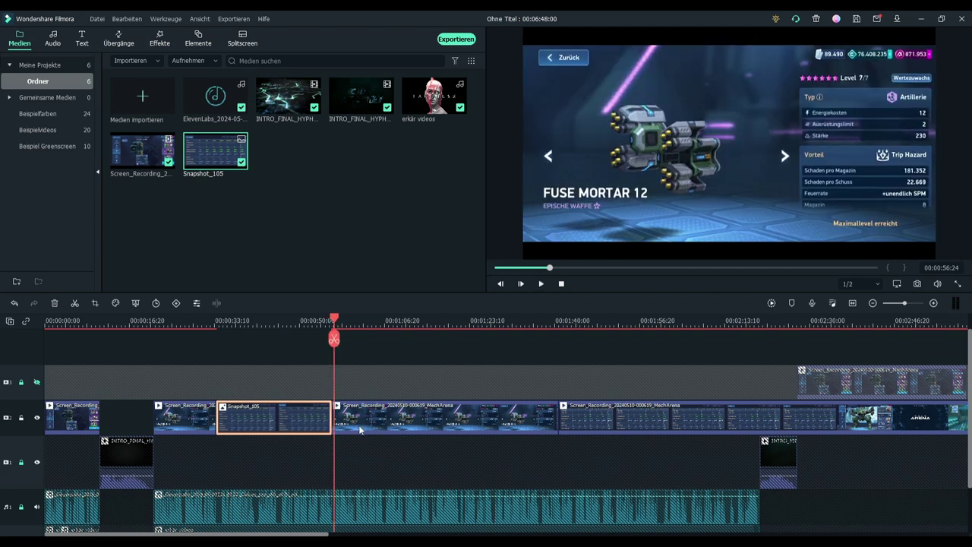
# - Move the parked recording segment to the start of its hidden track and lock that track again
pyautogui.scroll(-4, 665, 322)
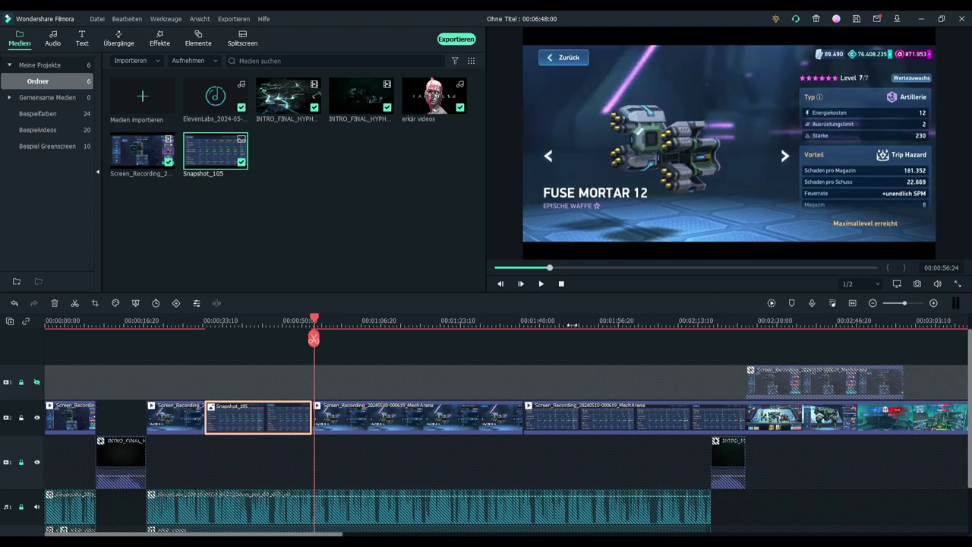
pyautogui.click(35, 382)
pyautogui.moveTo(608, 387); pyautogui.dragTo(84, 387)
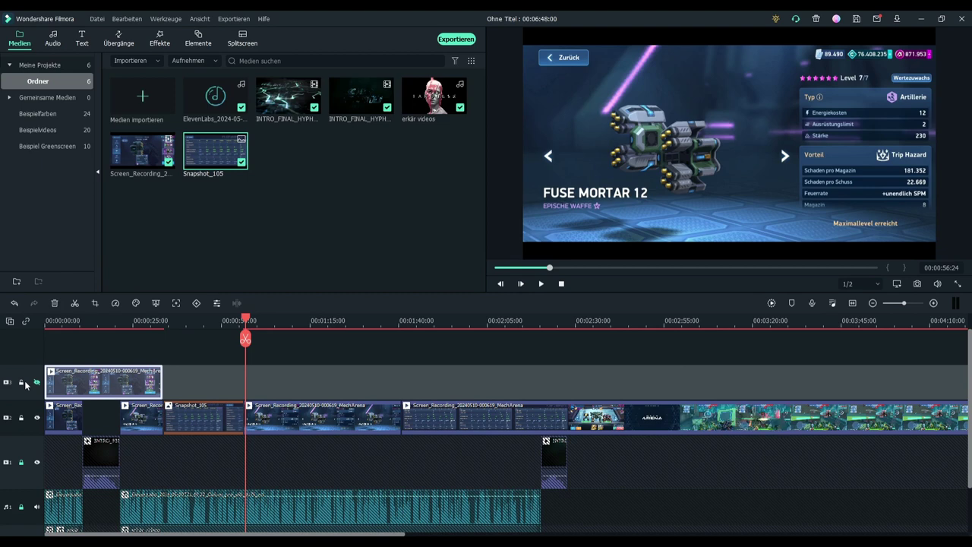
pyautogui.click(22, 383)
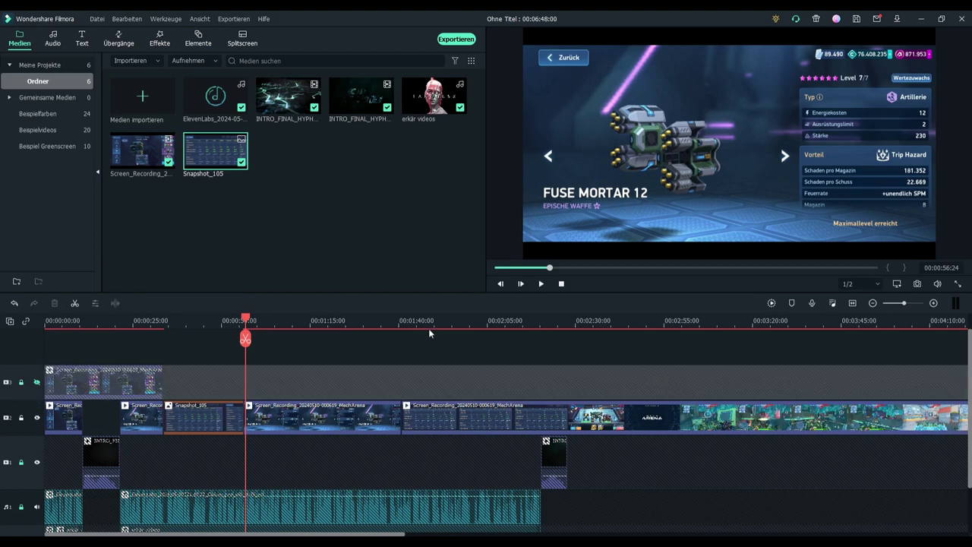
# - Find the start of the Runde 1 gameplay and split the recording at 00:03:01:18
pyautogui.click(557, 323)
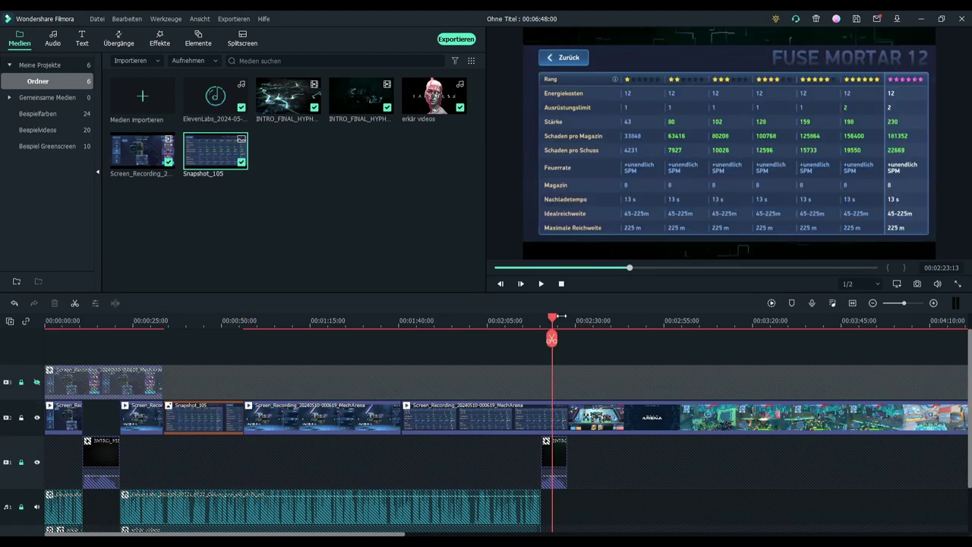
pyautogui.moveTo(557, 324); pyautogui.dragTo(688, 332)
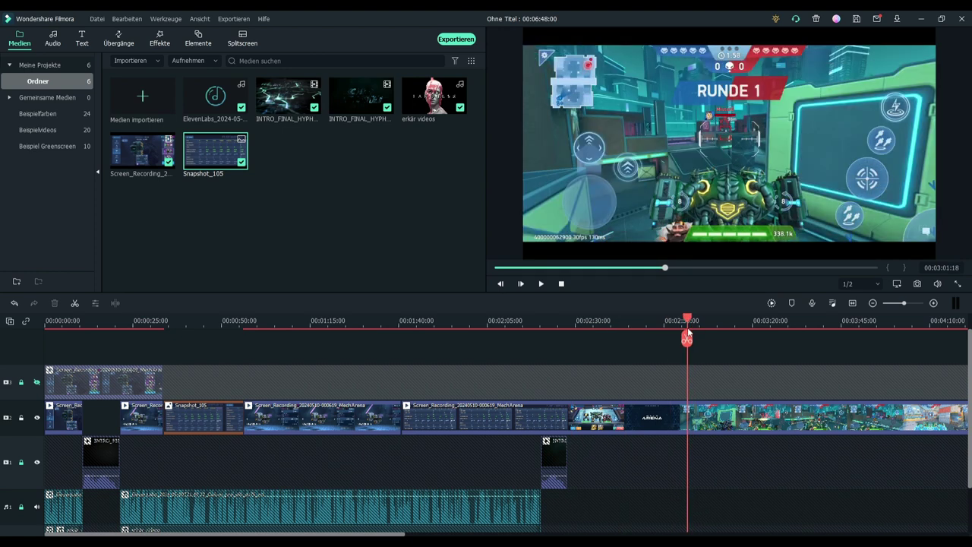
pyautogui.click(687, 334)
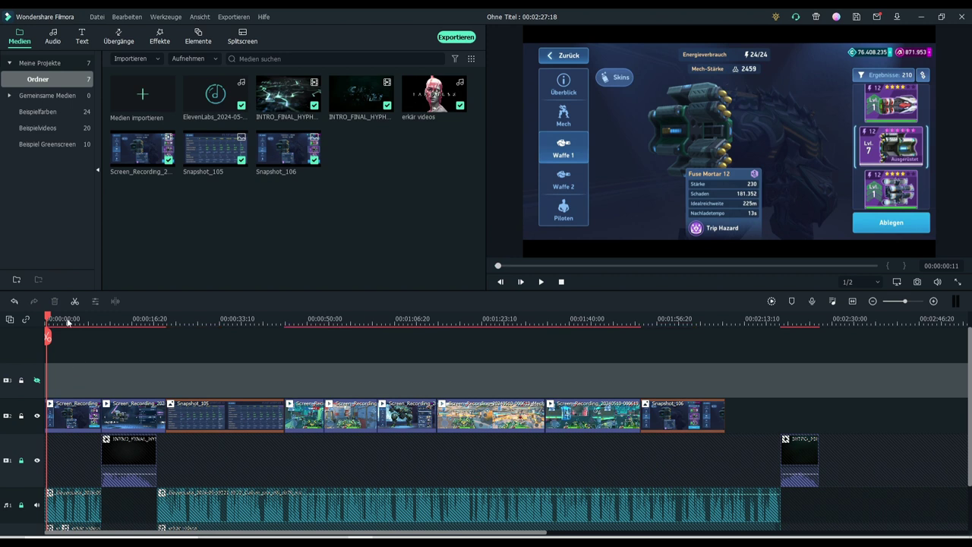
# - Undo the last ripple deletion and delete the parked recording segment without shifting the other clips
pyautogui.click(127, 17)
pyautogui.click(145, 94)
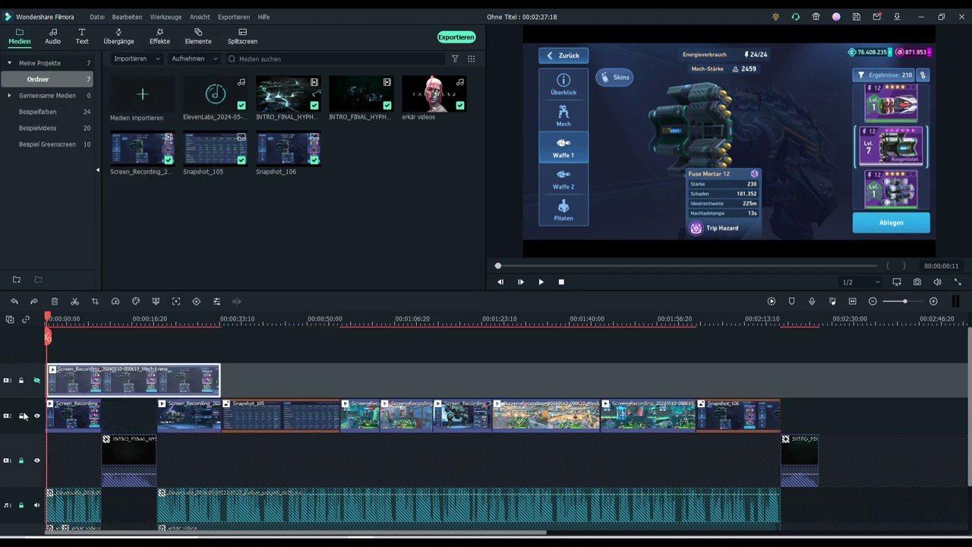
pyautogui.press('Delete')
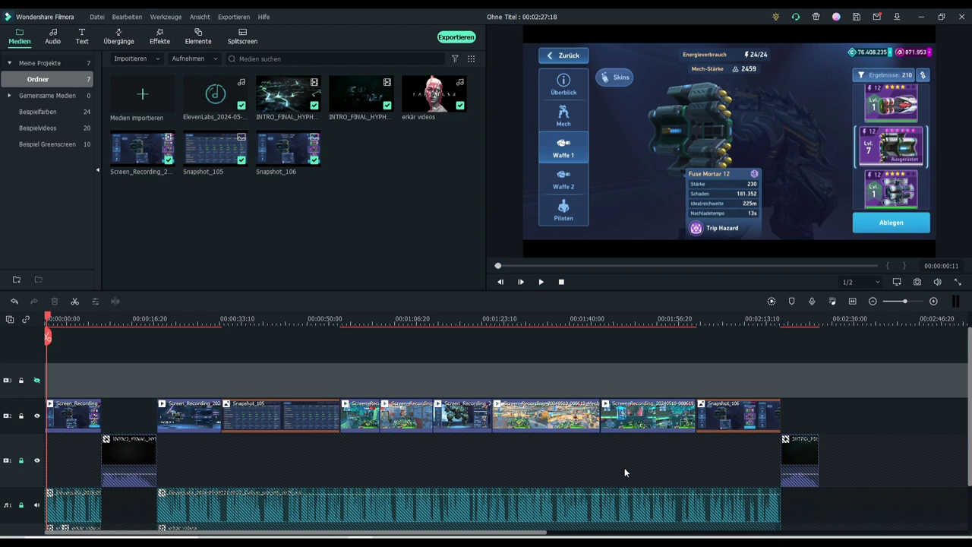
# - Add the favourite transition Auflösen to the start of the first recording clip with a duration of 00:00:00:20
pyautogui.scroll(2, 625, 467)
pyautogui.click(119, 37)
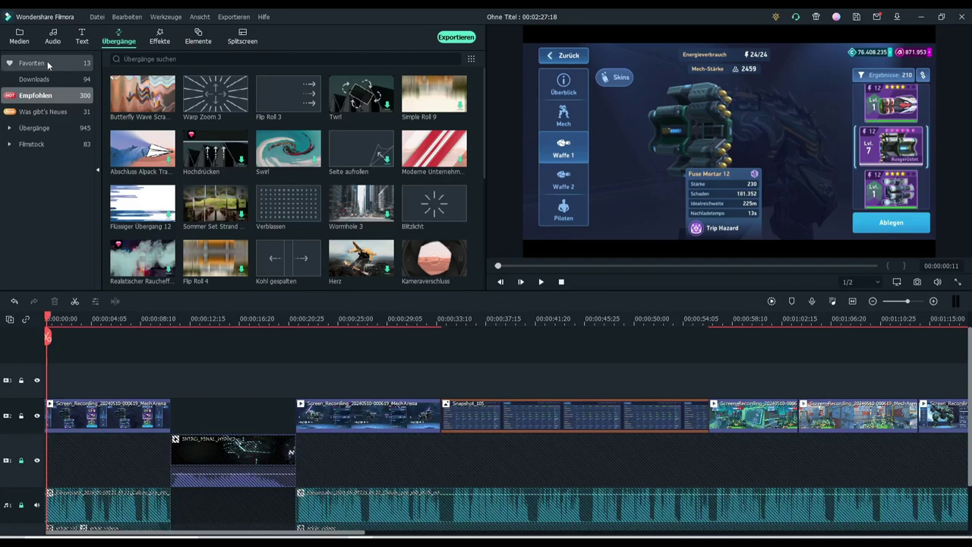
pyautogui.click(48, 63)
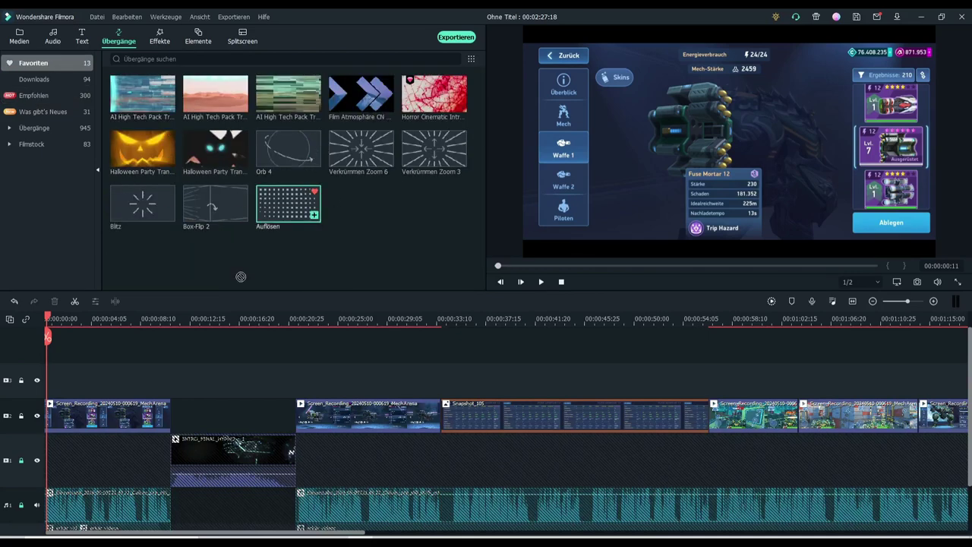
pyautogui.click(62, 422)
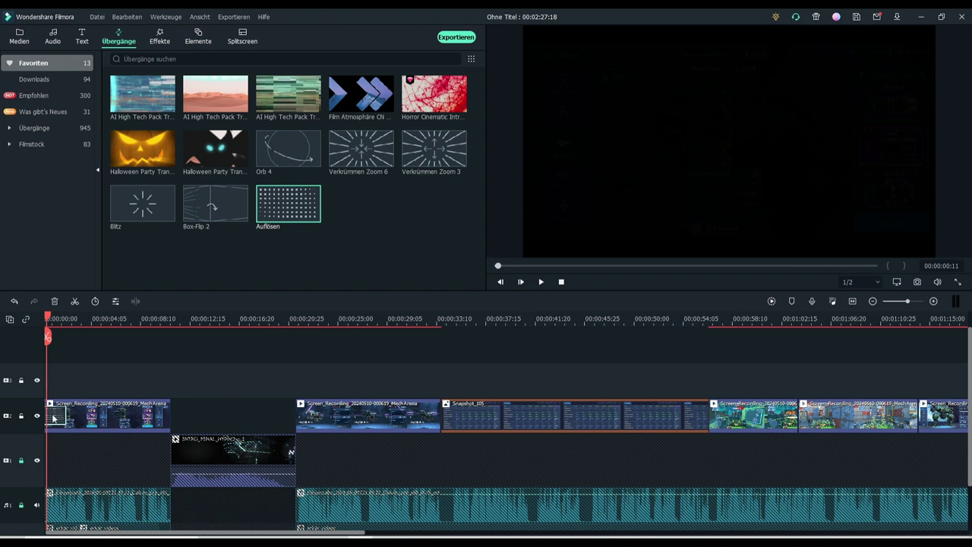
pyautogui.doubleClick(91, 416)
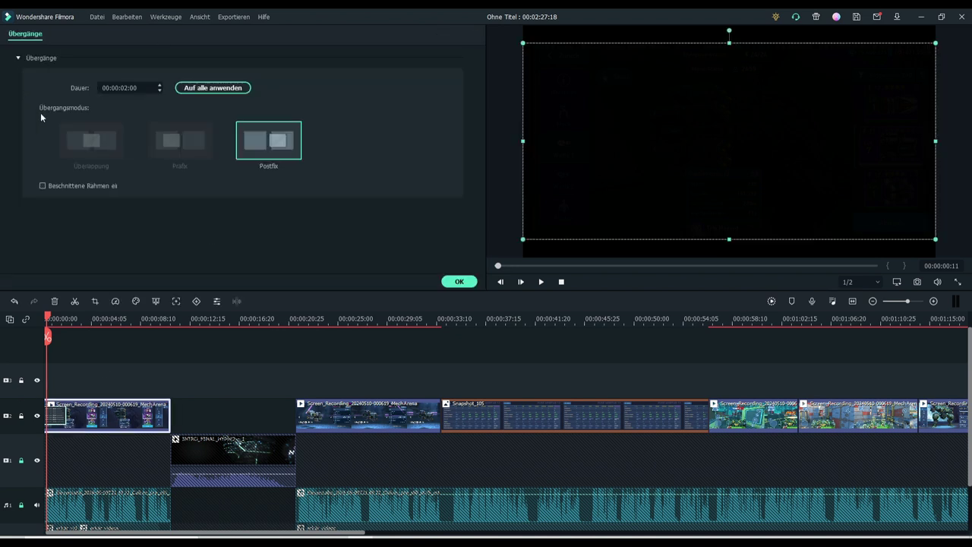
pyautogui.click(125, 88)
pyautogui.write('0001')
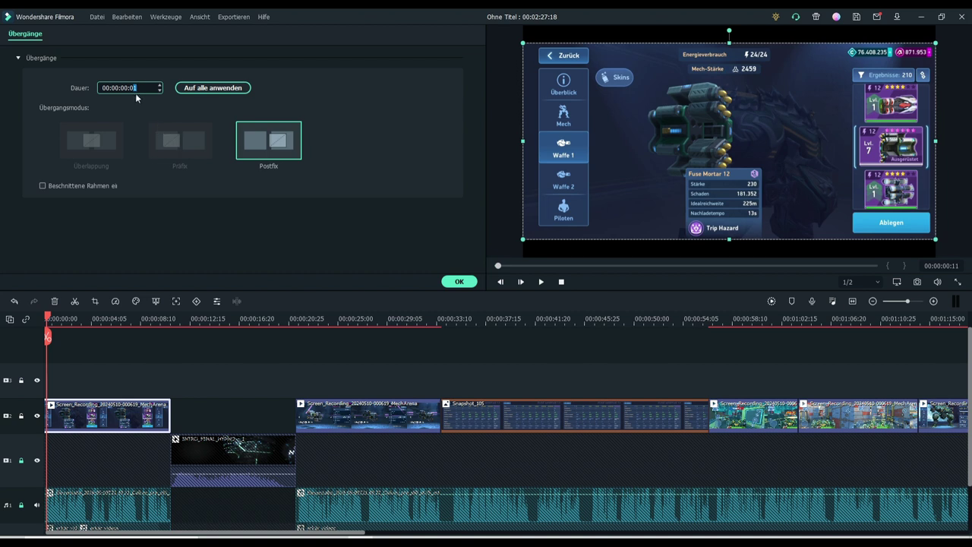
pyautogui.write('20')
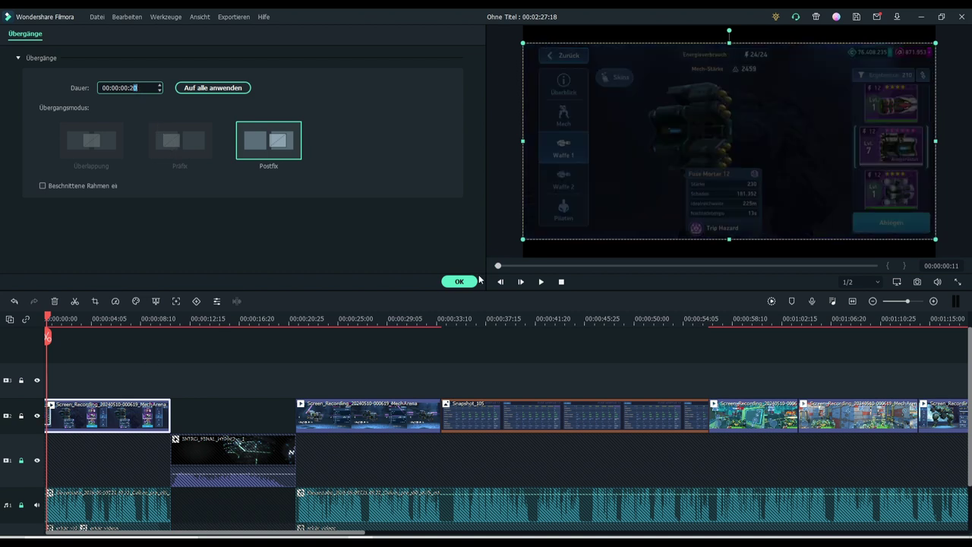
pyautogui.click(463, 280)
# - Add the Auflösen transition to the start of the recording clip after the intro and shorten its duration to 20 frames
pyautogui.click(319, 388)
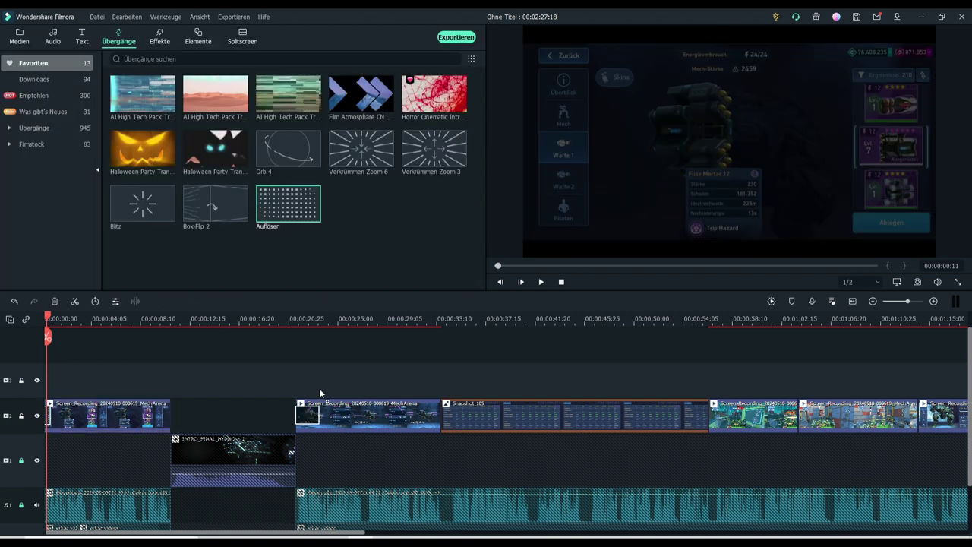
pyautogui.doubleClick(309, 415)
pyautogui.click(123, 88)
pyautogui.write('20')
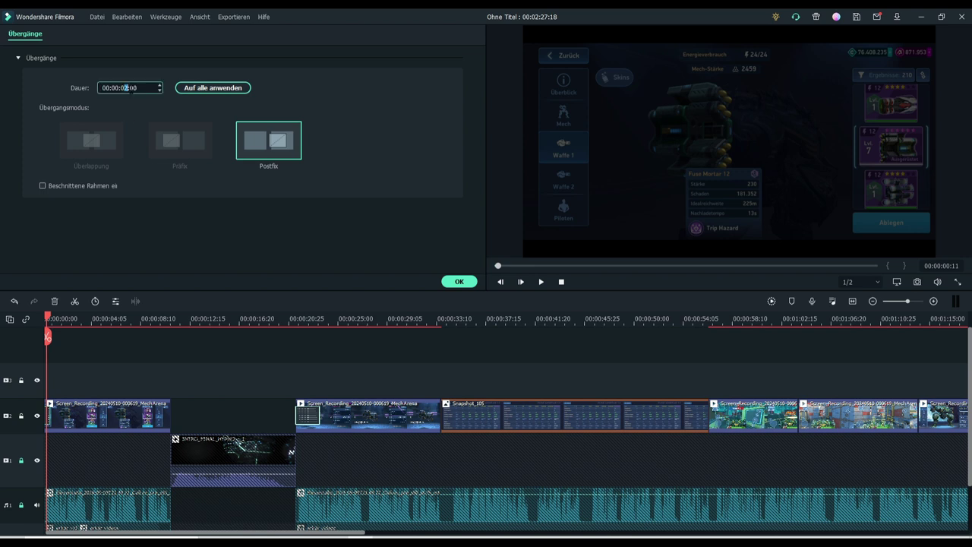
pyautogui.click(463, 281)
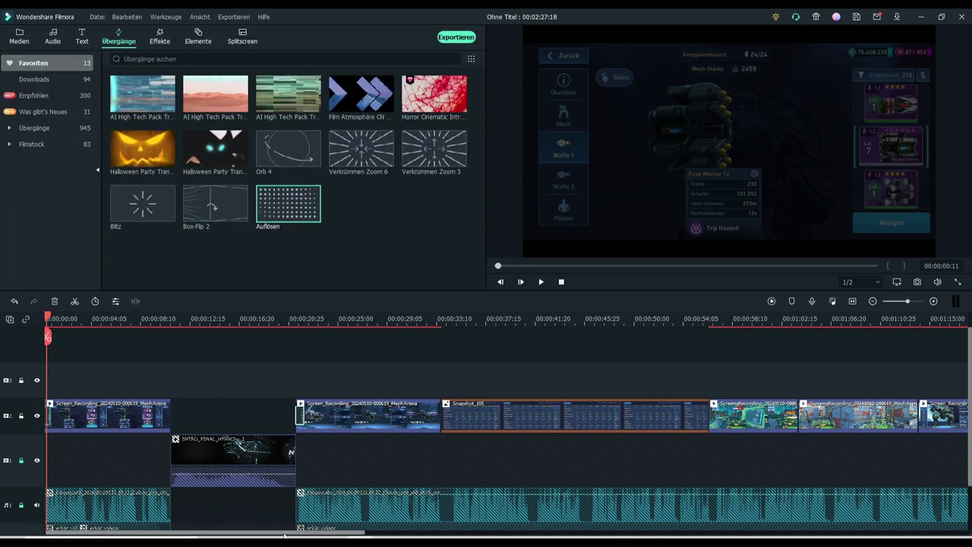
# - Add the Blitz transition at the start of Snapshot_105 with duration 00:00:00:10 and transition mode Überlappung
pyautogui.moveTo(279, 535); pyautogui.dragTo(343, 536)
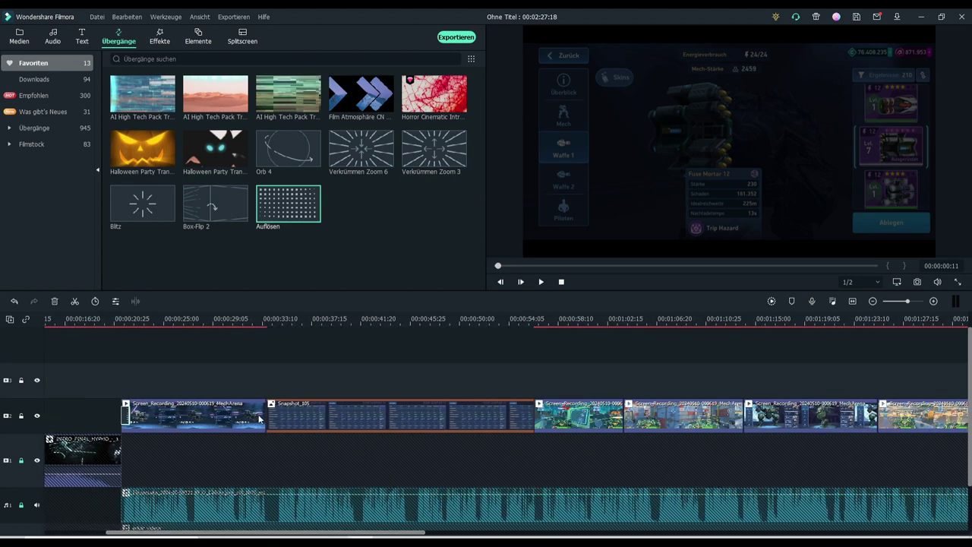
pyautogui.moveTo(134, 200); pyautogui.dragTo(288, 411)
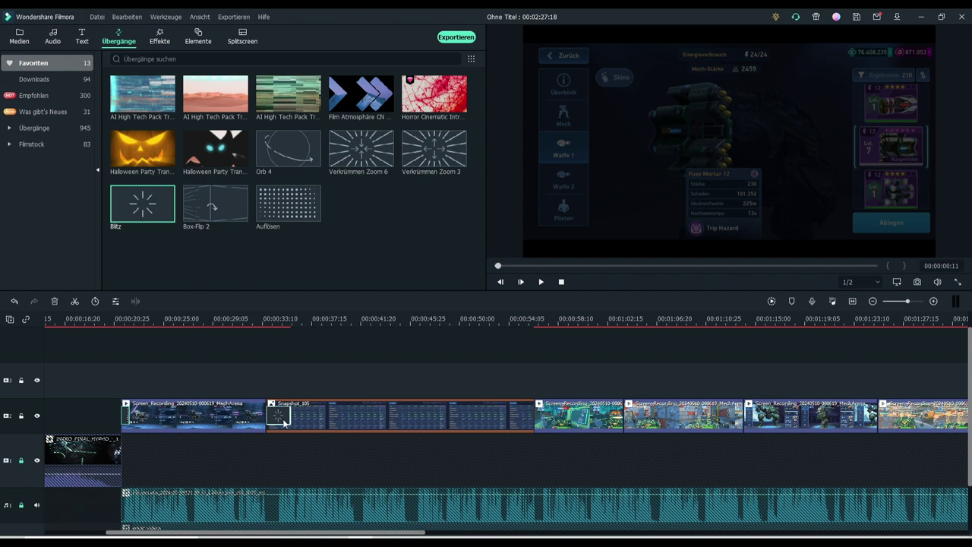
pyautogui.doubleClick(281, 419)
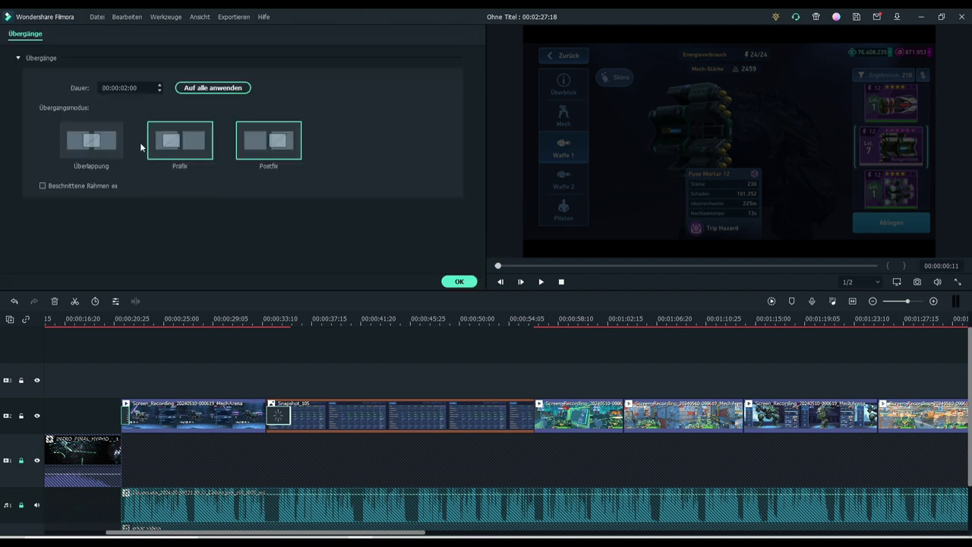
pyautogui.click(127, 89)
pyautogui.write('0')
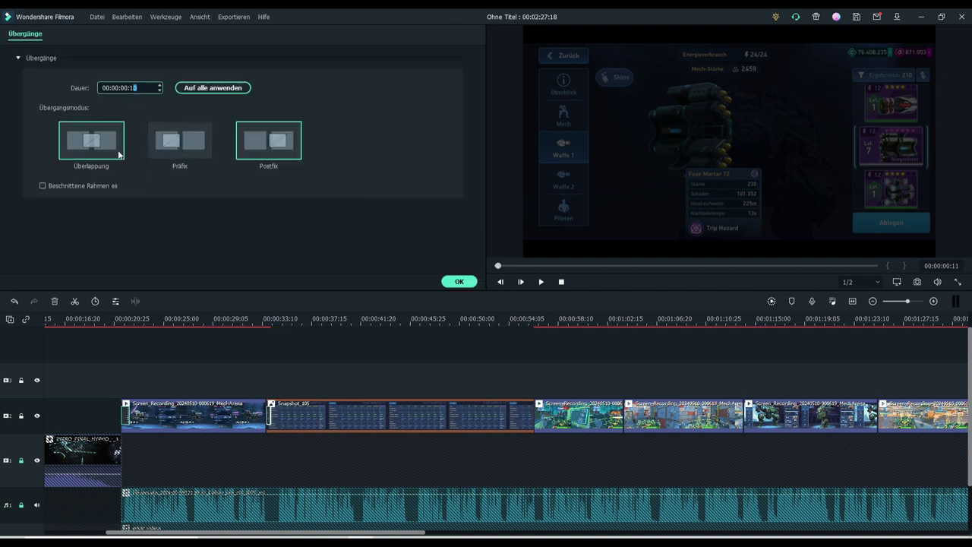
pyautogui.click(118, 152)
pyautogui.click(467, 281)
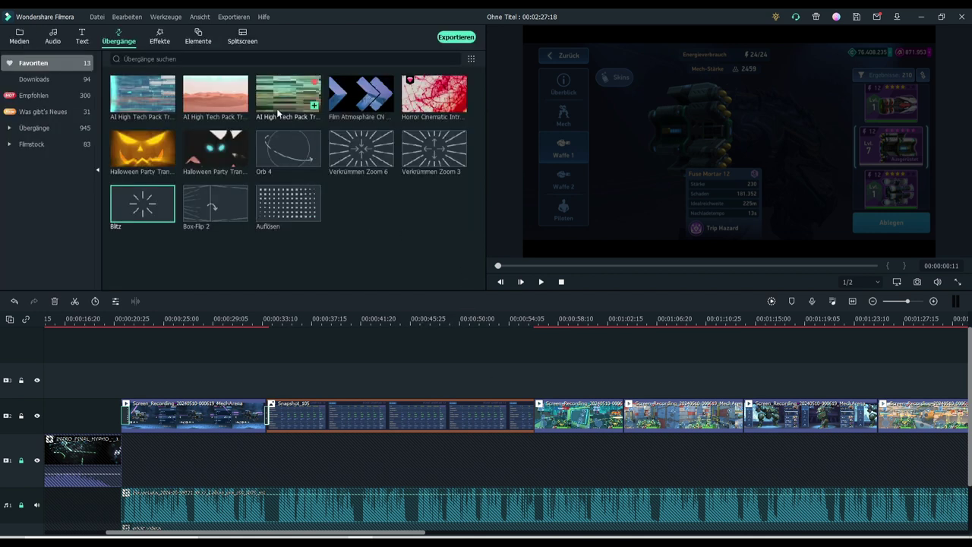
# - Add the green striped AI High Tech Pack transition between Snapshot_105 and the first gameplay clip, lasting 00:00:01:00 in Überlappung mode
pyautogui.moveTo(276, 108); pyautogui.dragTo(554, 416)
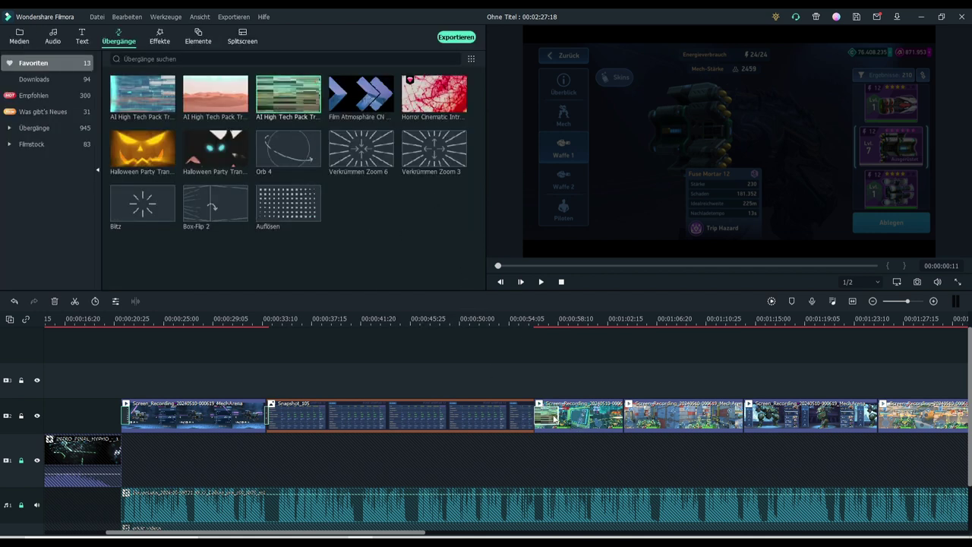
pyautogui.doubleClick(554, 416)
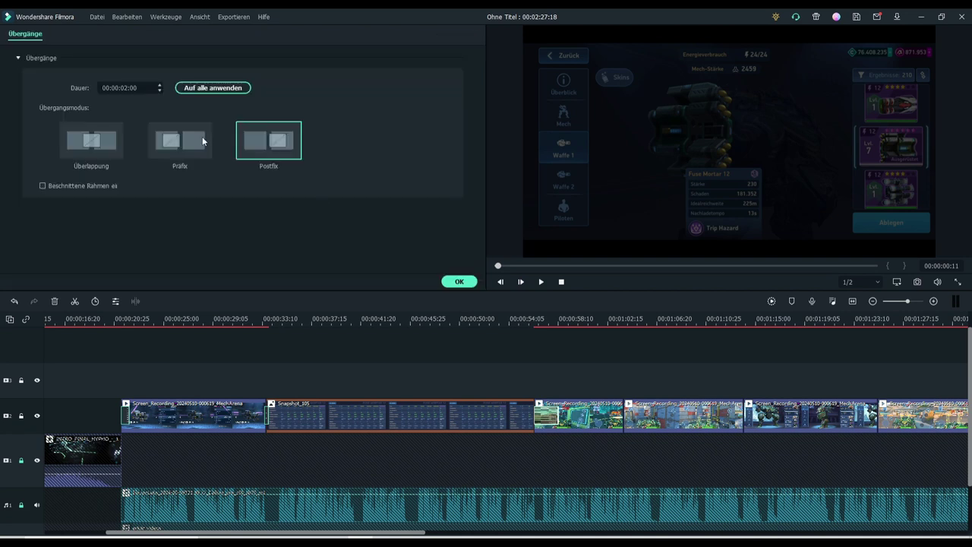
pyautogui.click(128, 88)
pyautogui.write('1')
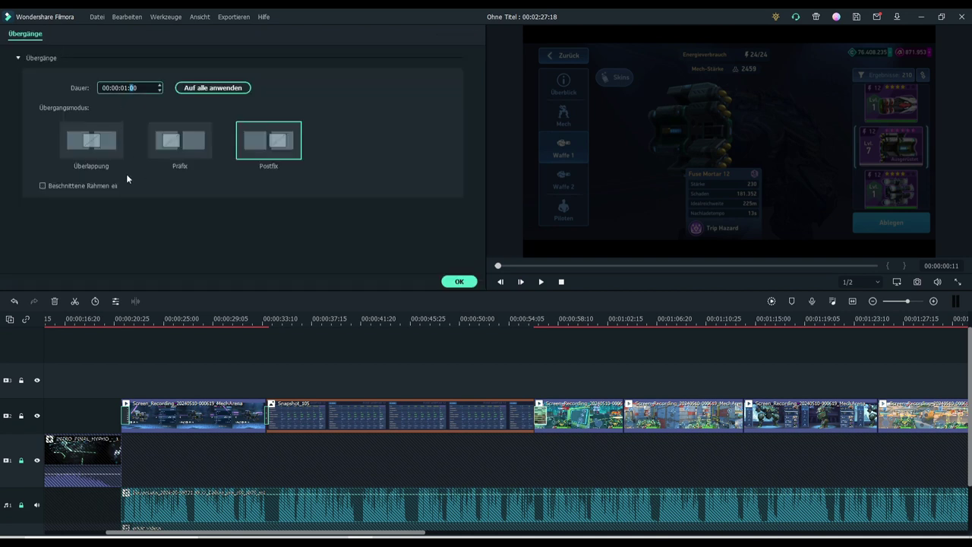
pyautogui.click(91, 141)
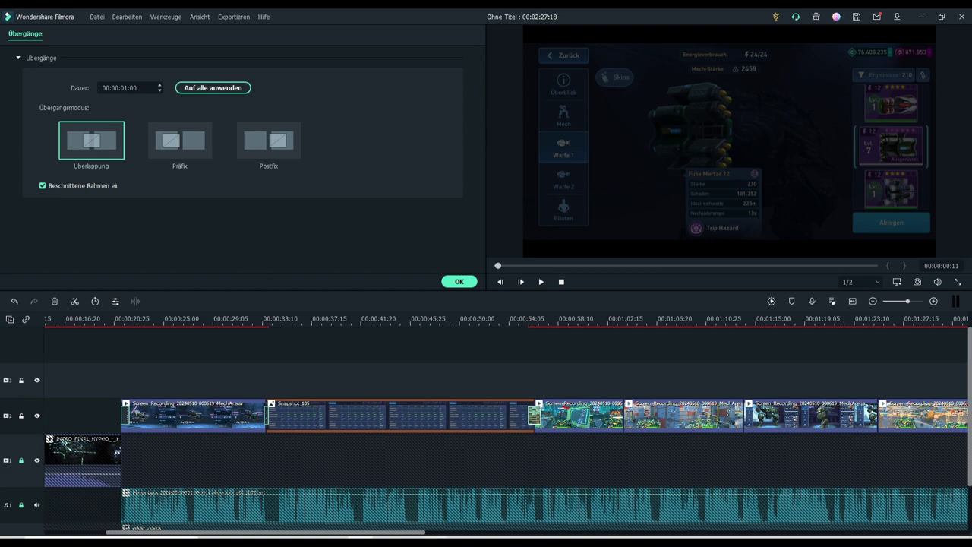
pyautogui.moveTo(422, 532); pyautogui.dragTo(524, 534)
pyautogui.click(457, 282)
# - Add the blue glitch AI High Tech Pack transition between the first two gameplay clips in Überlappung mode
pyautogui.moveTo(145, 96); pyautogui.dragTo(354, 417)
pyautogui.doubleClick(355, 417)
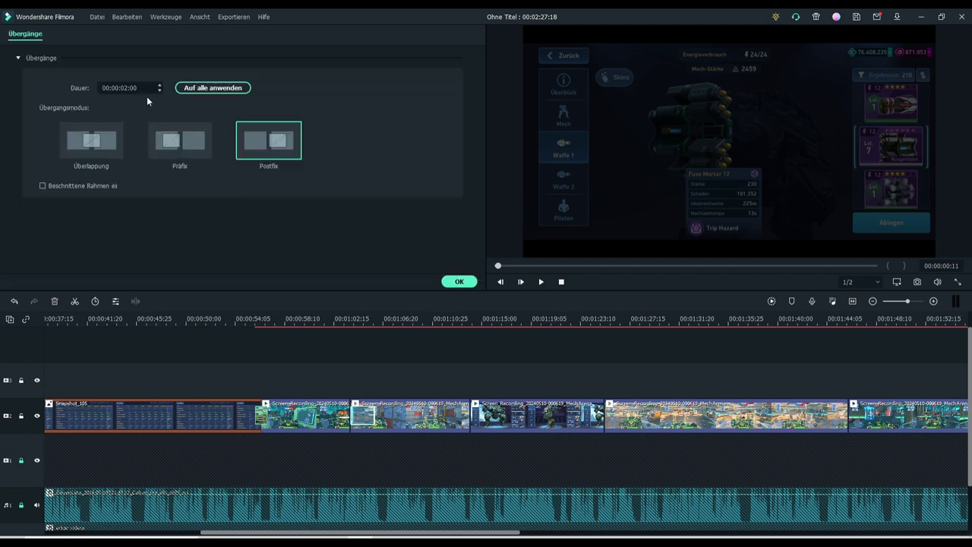
pyautogui.click(115, 146)
pyautogui.click(450, 284)
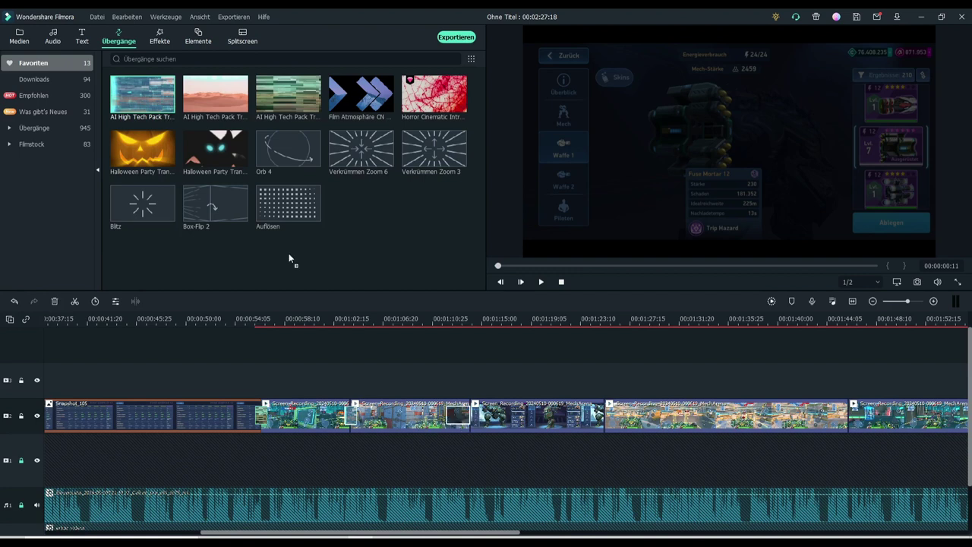
# - Add the Film Atmosphäre transition between the second and third gameplay clips and set its transition mode to Überlappung
pyautogui.click(355, 103)
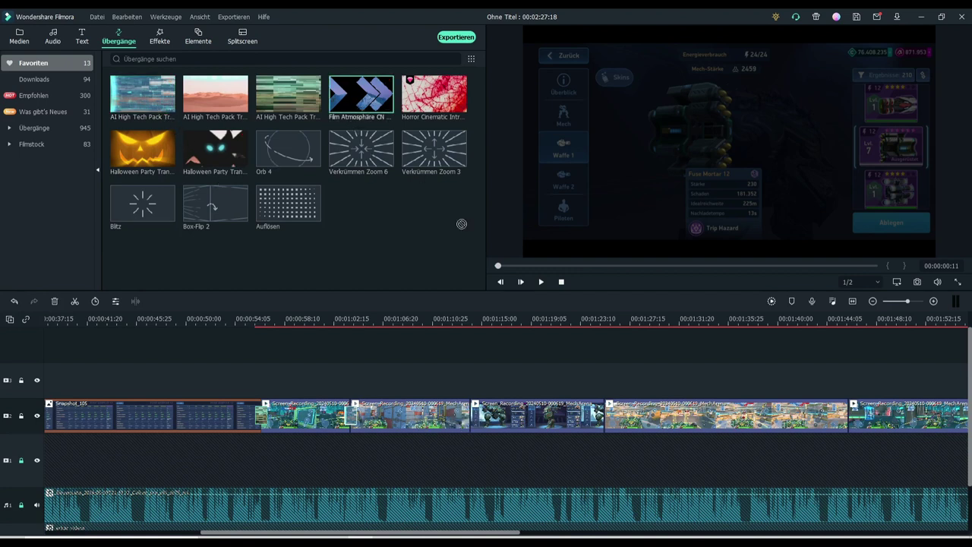
pyautogui.moveTo(474, 414); pyautogui.dragTo(474, 415)
pyautogui.doubleClick(476, 416)
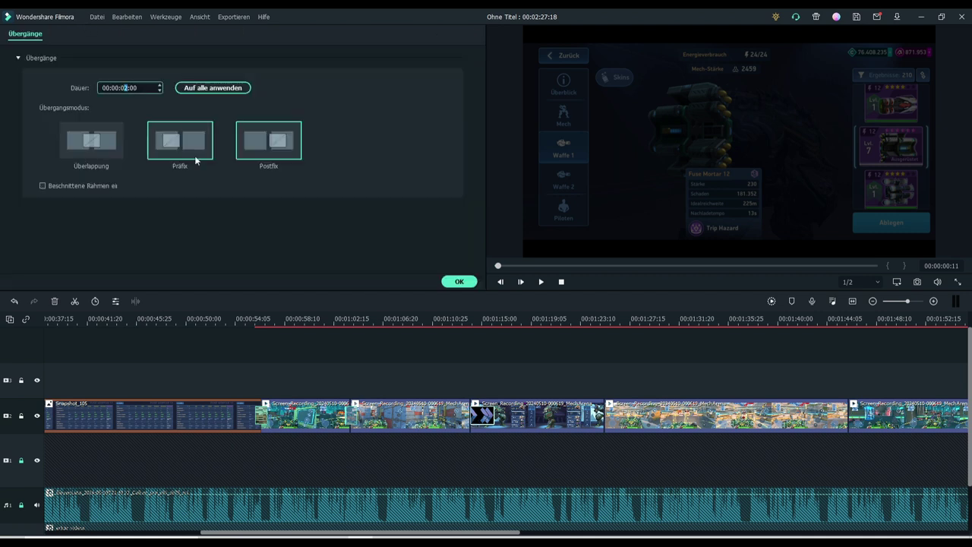
pyautogui.click(103, 144)
pyautogui.click(451, 282)
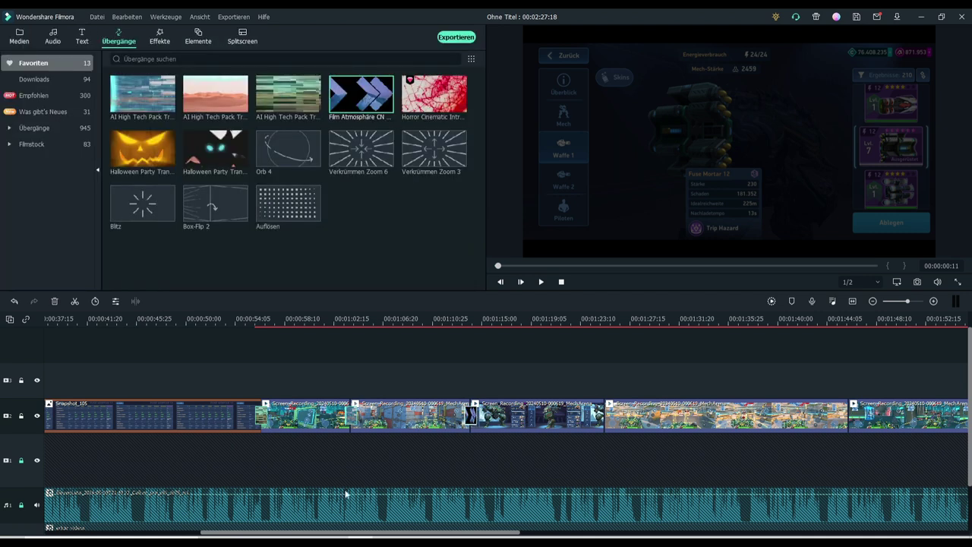
# - Add a favourite transition between the third and fourth gameplay clips, lasting 00:00:01:00 in Überlappung mode
pyautogui.moveTo(350, 533); pyautogui.dragTo(435, 532)
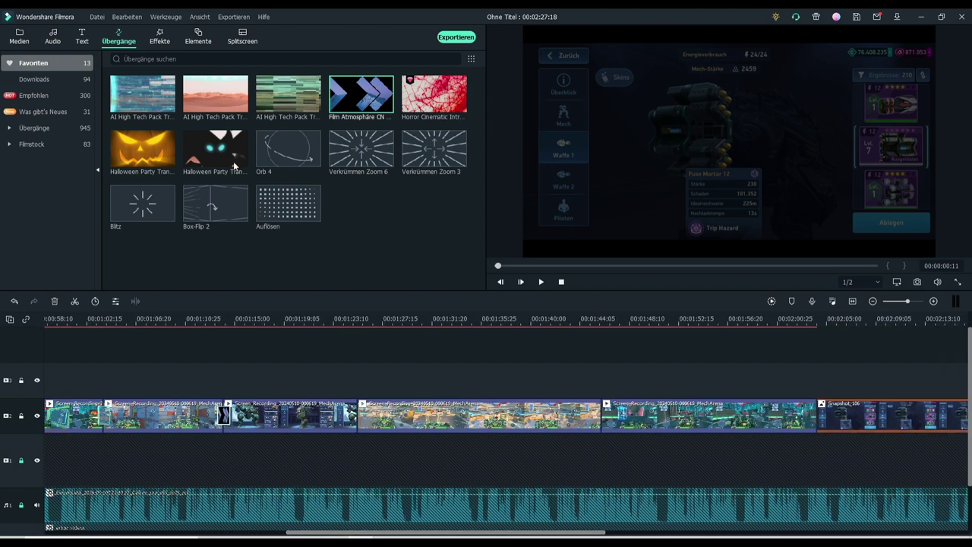
pyautogui.moveTo(360, 95); pyautogui.dragTo(383, 422)
pyautogui.doubleClick(369, 415)
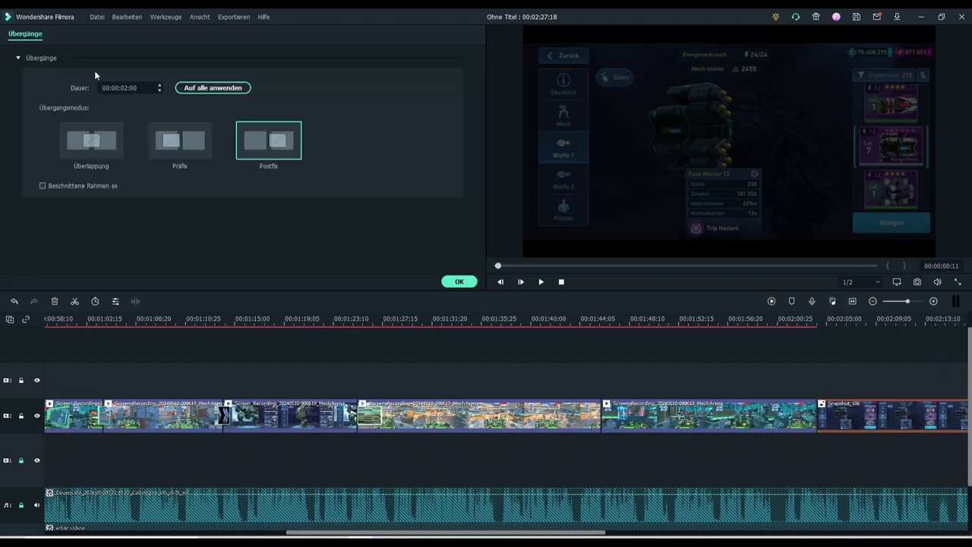
pyautogui.click(95, 141)
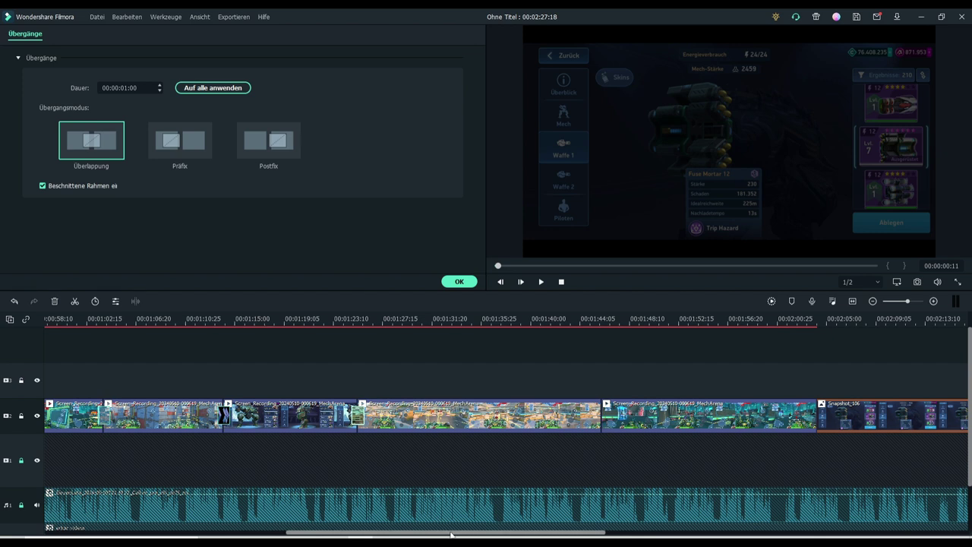
pyautogui.moveTo(450, 534); pyautogui.dragTo(490, 534)
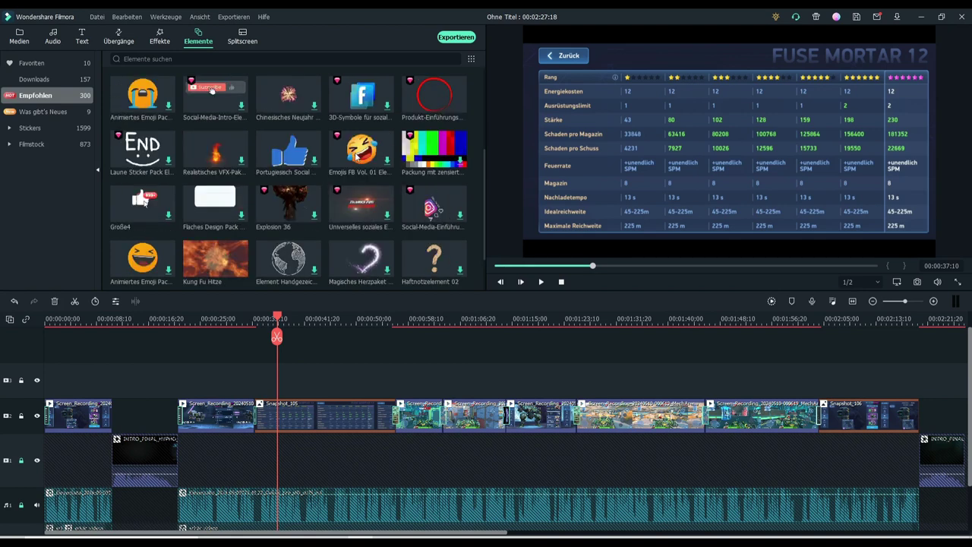
# - Place the favourite neon arrow element on the empty track above Snapshot_105, starting at 00:00:37:10
pyautogui.click(60, 62)
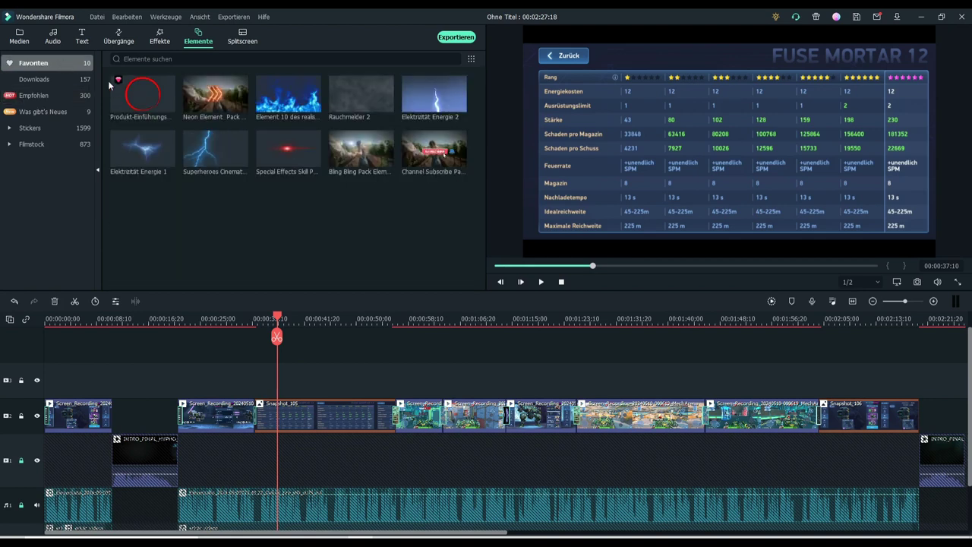
pyautogui.click(202, 104)
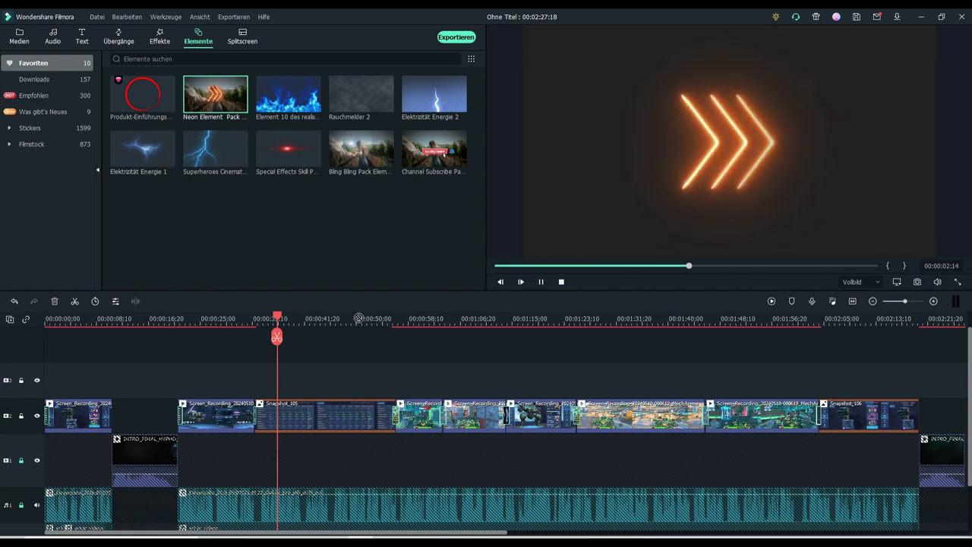
pyautogui.moveTo(215, 95); pyautogui.dragTo(279, 373)
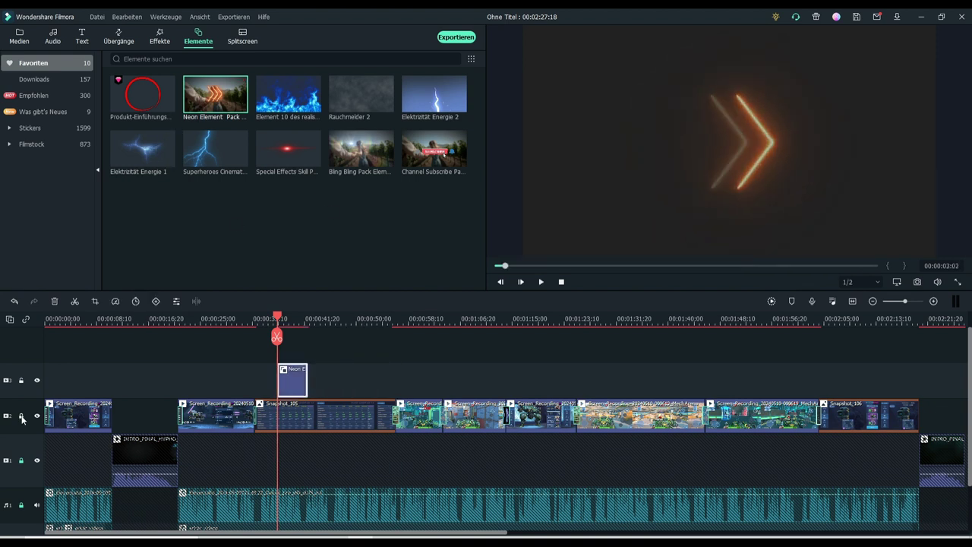
# - Shrink the neon arrows in the picture and place them on the Schaden pro Magazin row, pointing at the six-star value
pyautogui.doubleClick(296, 387)
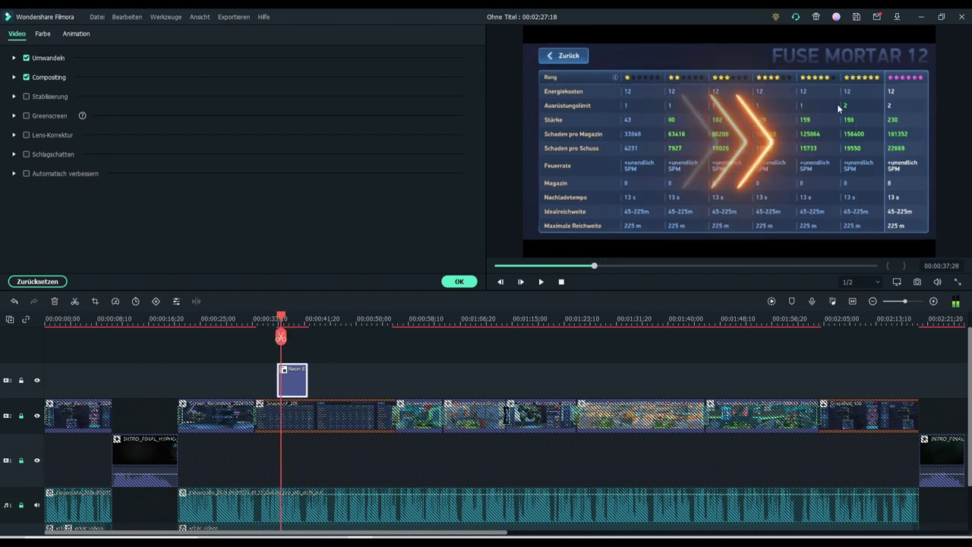
pyautogui.click(745, 151)
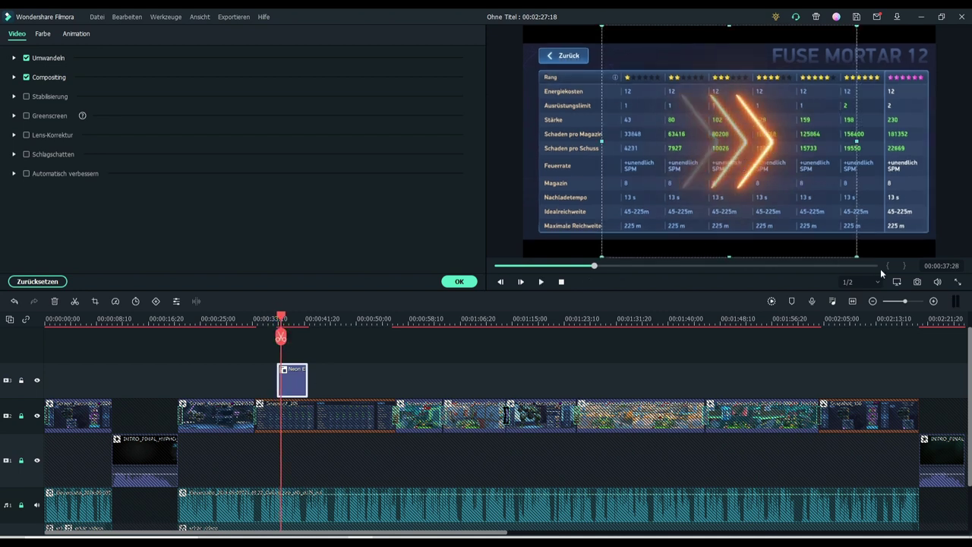
pyautogui.moveTo(856, 255); pyautogui.dragTo(708, 121)
pyautogui.moveTo(638, 91); pyautogui.dragTo(621, 76)
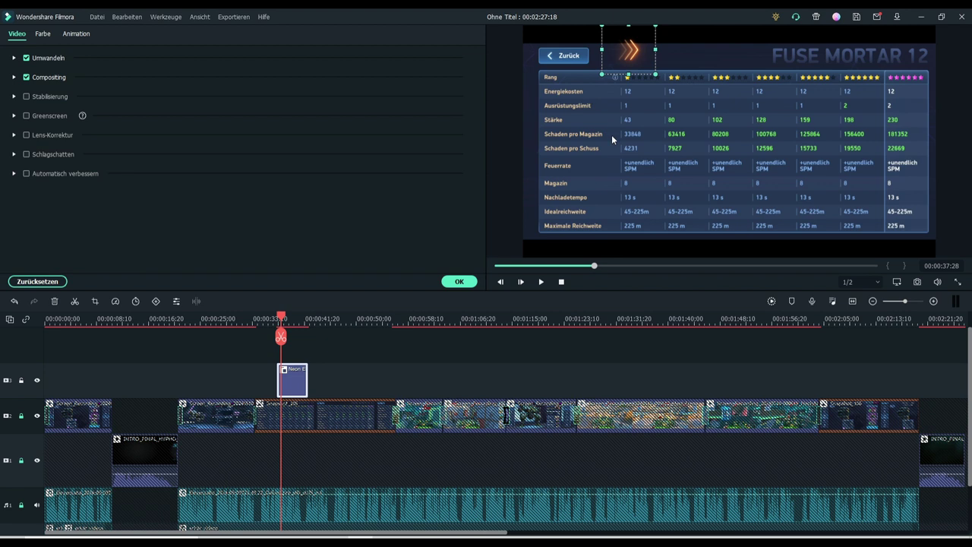
pyautogui.moveTo(631, 62); pyautogui.dragTo(898, 136)
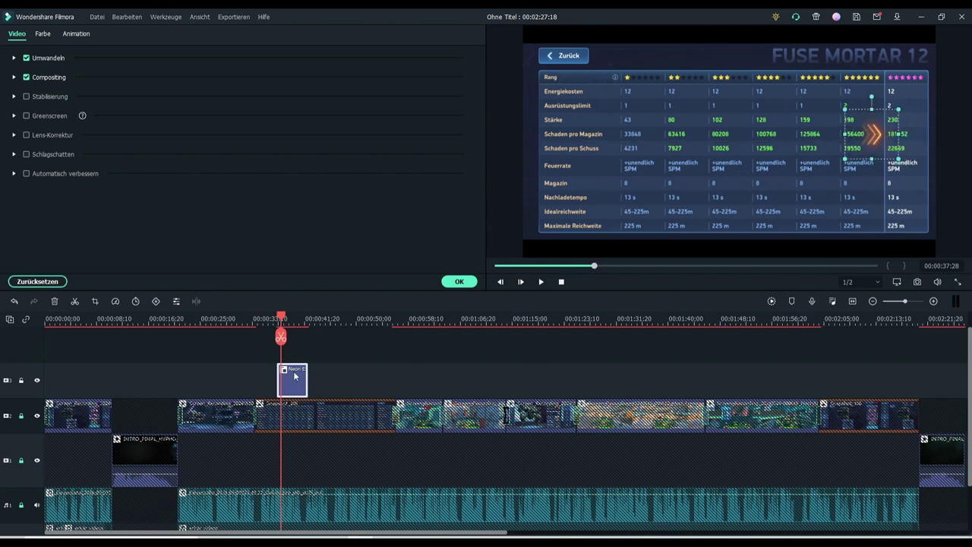
# - Copy the neon arrow clip and place the copy on the same track above Snapshot_105, starting at about 00:00:47:26
pyautogui.rightClick(294, 375)
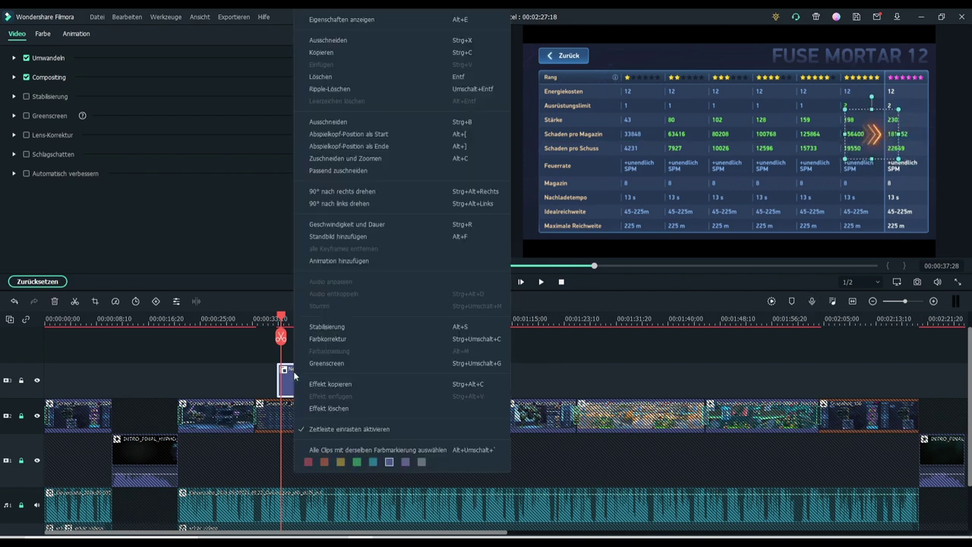
pyautogui.click(375, 53)
pyautogui.click(313, 319)
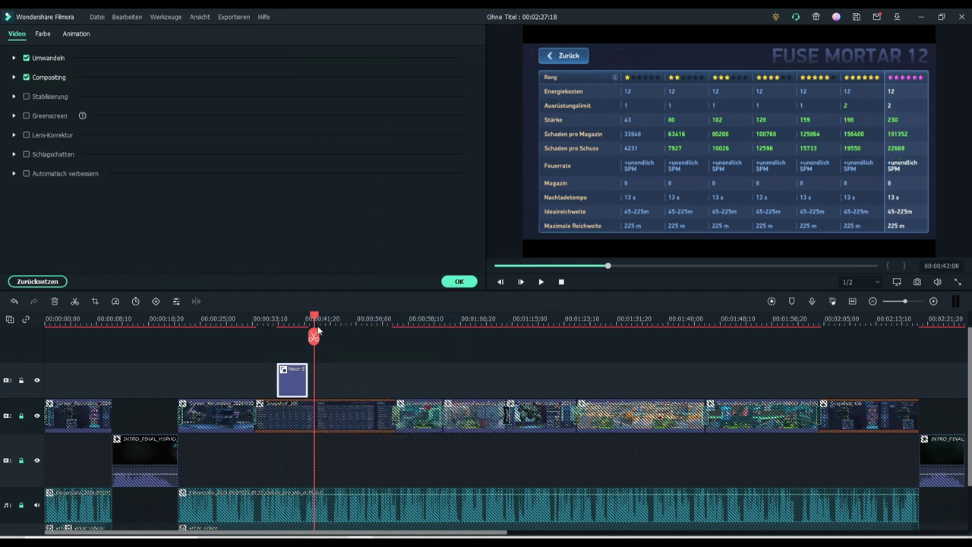
pyautogui.hotkey('ctrl', 'v')
pyautogui.moveTo(329, 382); pyautogui.dragTo(294, 348)
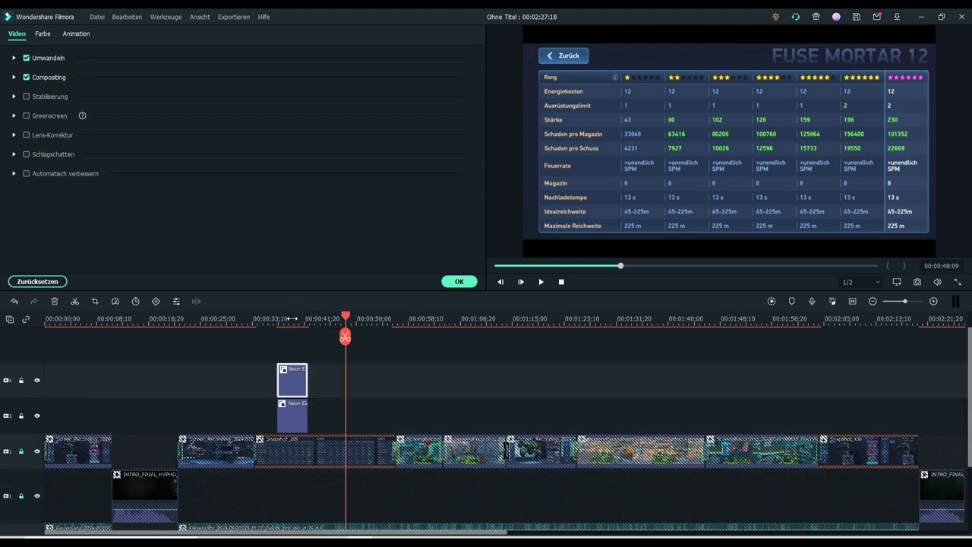
pyautogui.click(292, 320)
pyautogui.press('space')
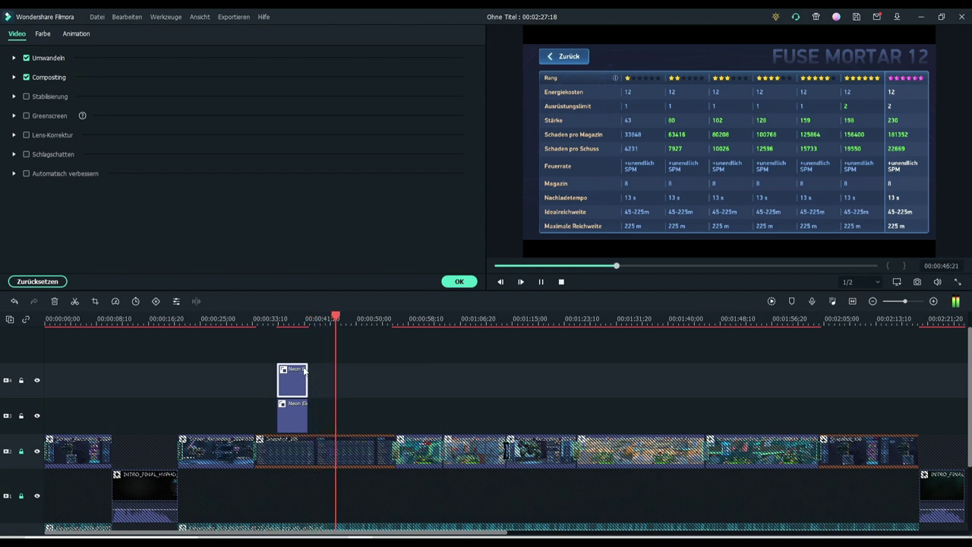
pyautogui.moveTo(304, 370); pyautogui.dragTo(365, 425)
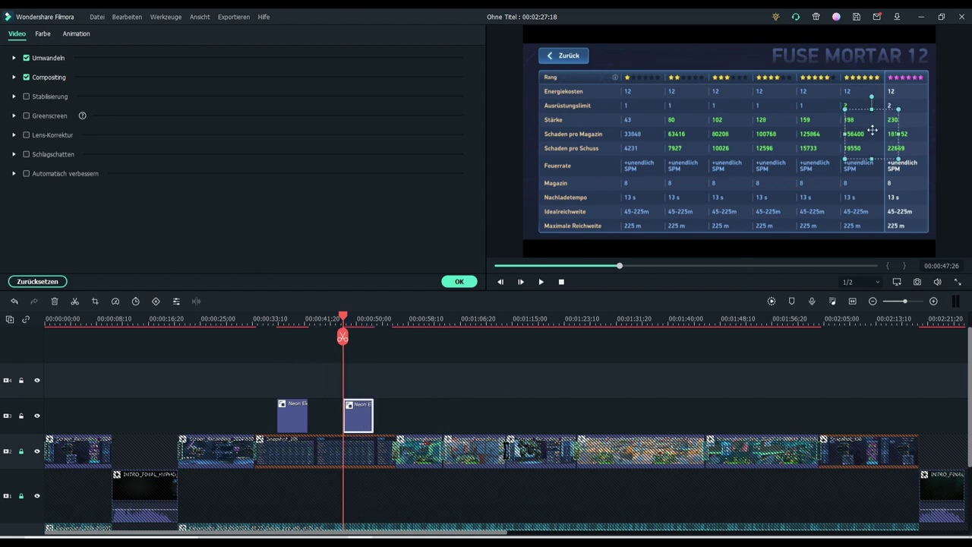
# - Move the copied arrows down to the Nachladetempo row of the stats table and play back the result up to 00:00:50:10
pyautogui.moveTo(876, 176); pyautogui.dragTo(877, 201)
pyautogui.press('space')
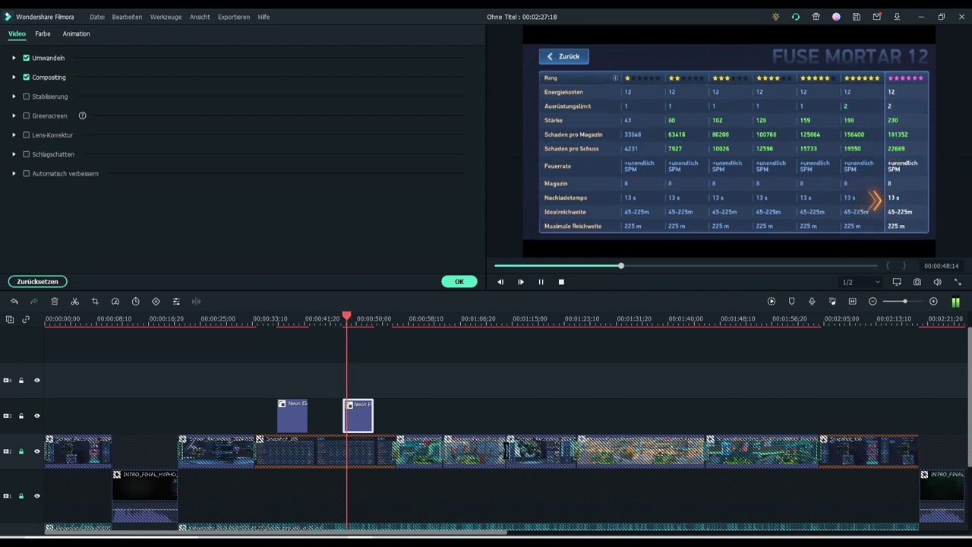
pyautogui.press('space')
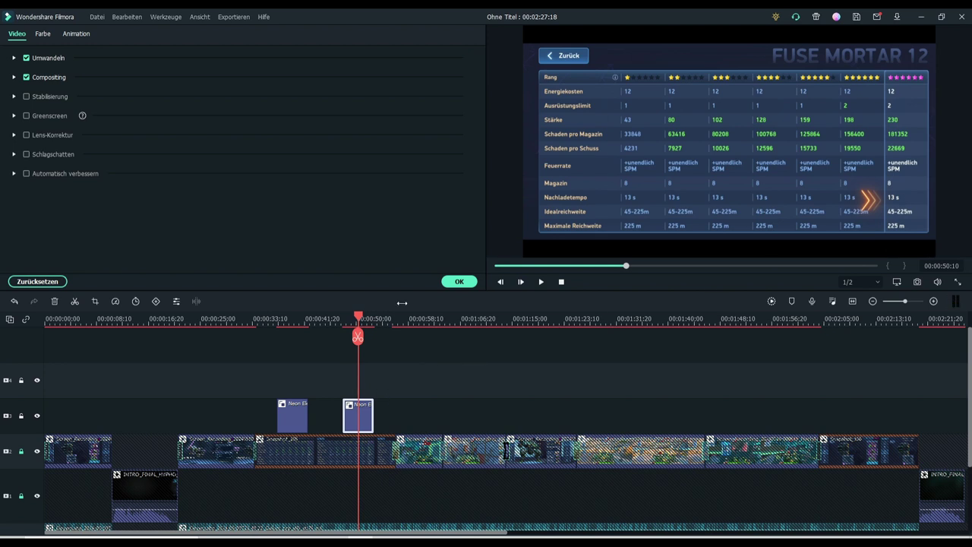
# - Lock the arrow track, paste another arrow copy on the track above at 00:00:50:10, and try moving its arrows lower in the table
pyautogui.click(22, 415)
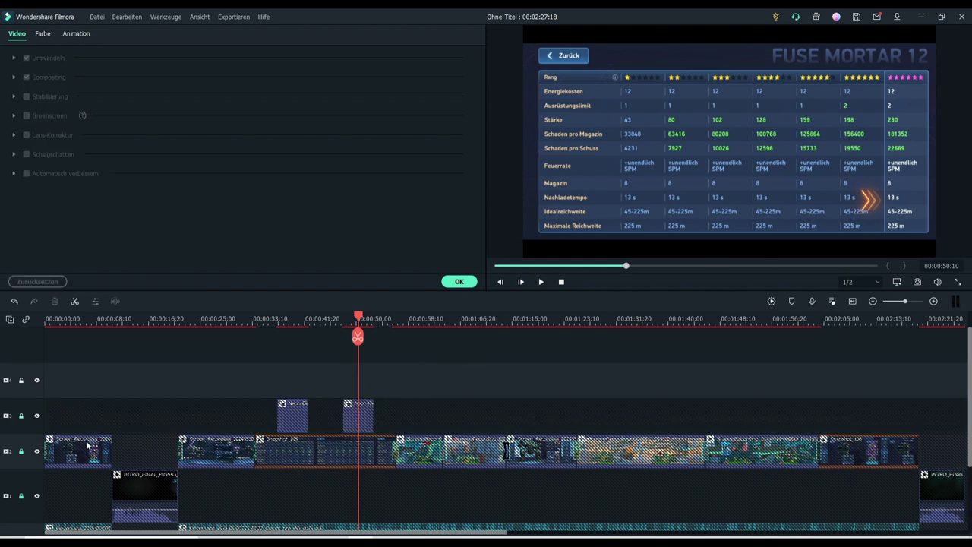
pyautogui.hotkey('ctrl', 'v')
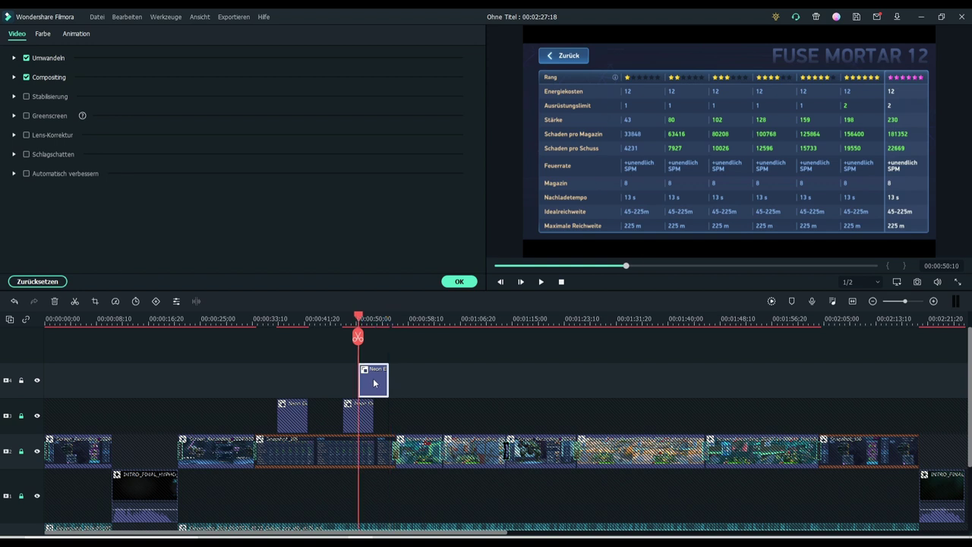
pyautogui.press('space')
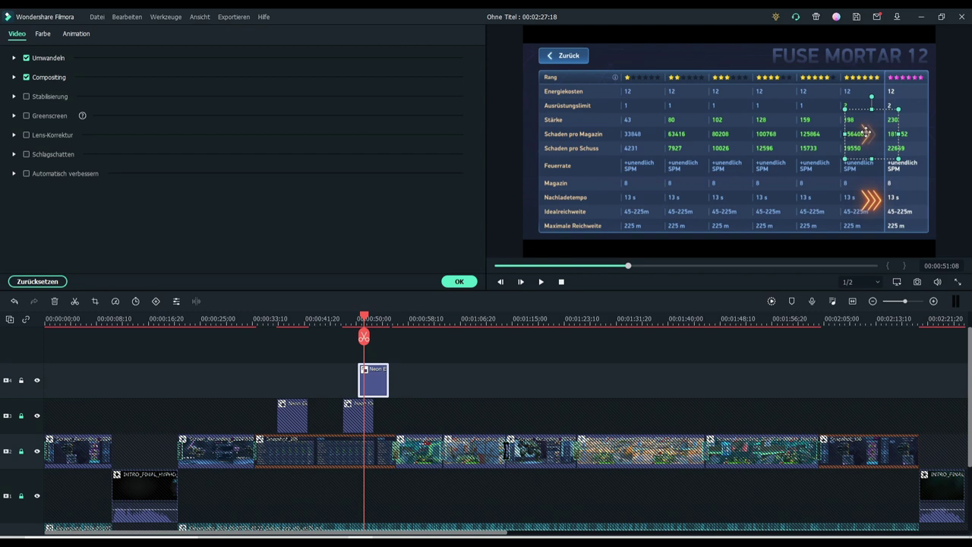
pyautogui.moveTo(866, 133); pyautogui.dragTo(875, 202)
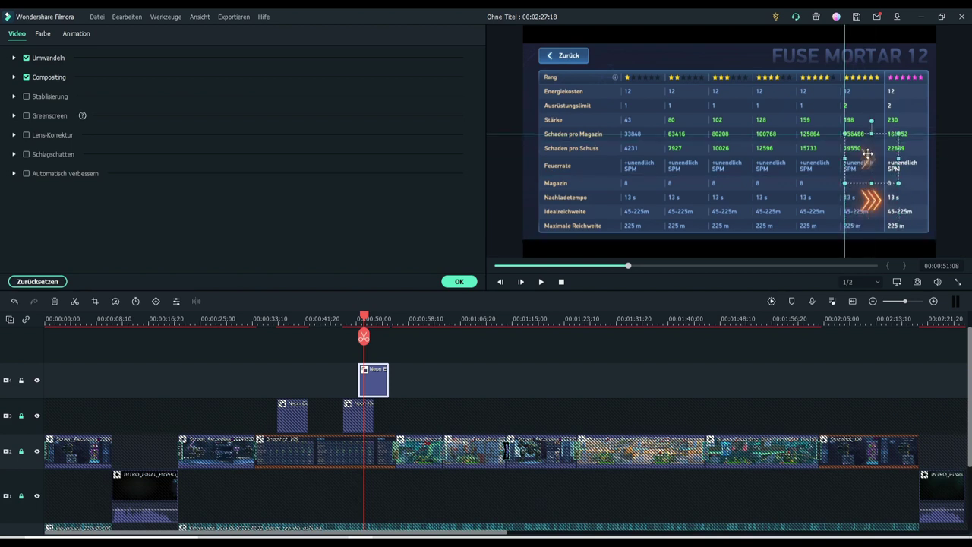
pyautogui.press('Escape')
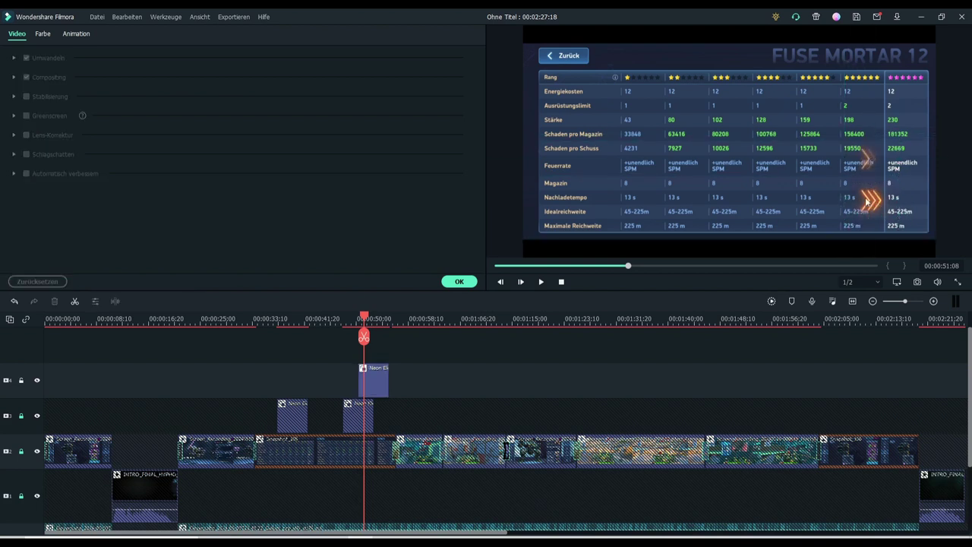
# - Unlock the lower arrow track and shrink the arrows at the Nachladetempo row so they fit that row
pyautogui.click(21, 417)
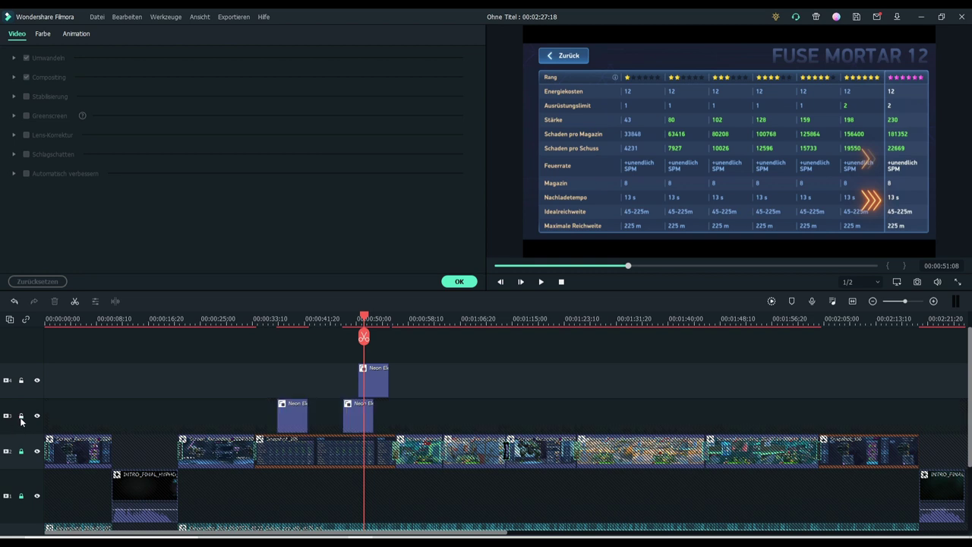
pyautogui.click(873, 213)
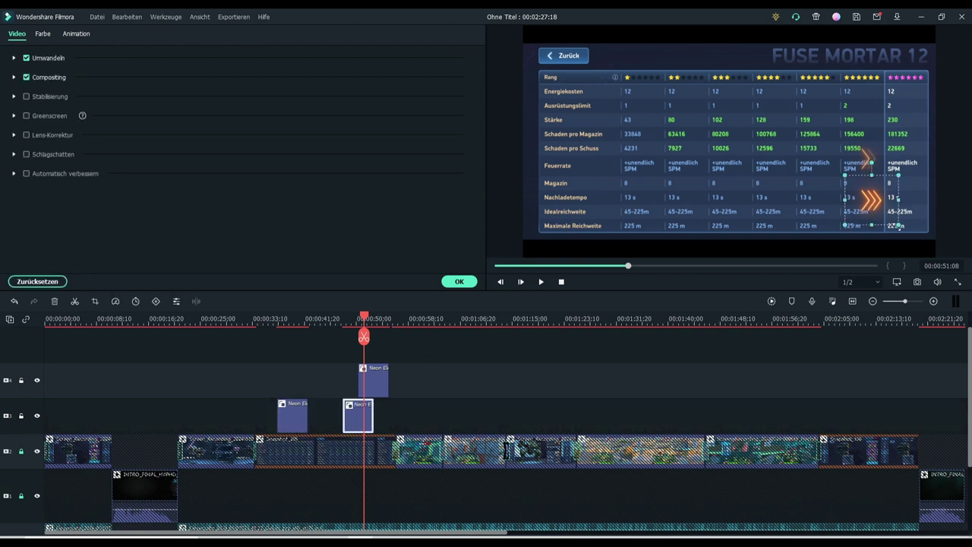
pyautogui.moveTo(897, 226); pyautogui.dragTo(877, 184)
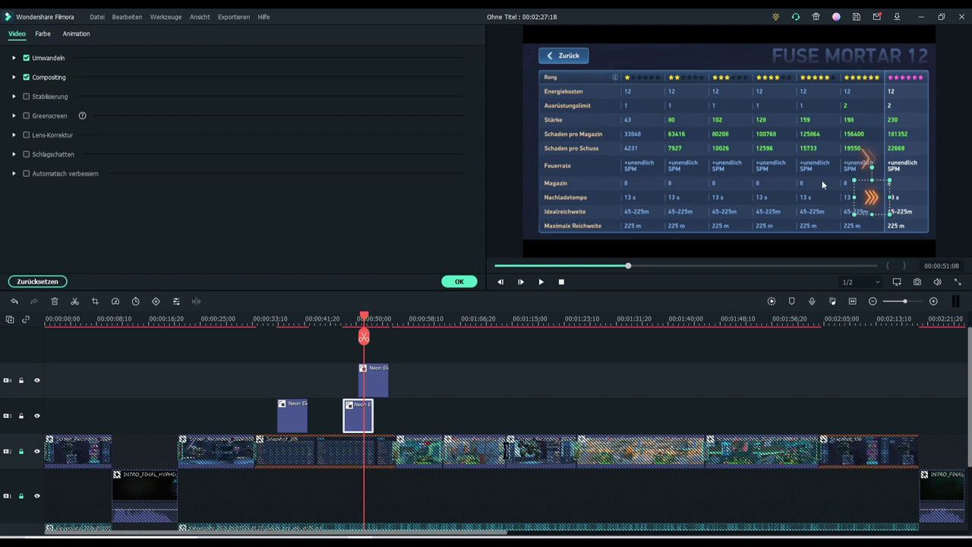
# - Replace the upper arrow clip with a copy of the smaller one at 00:00:50:10 and place its arrows on the Idealreichweite row
pyautogui.click(383, 372)
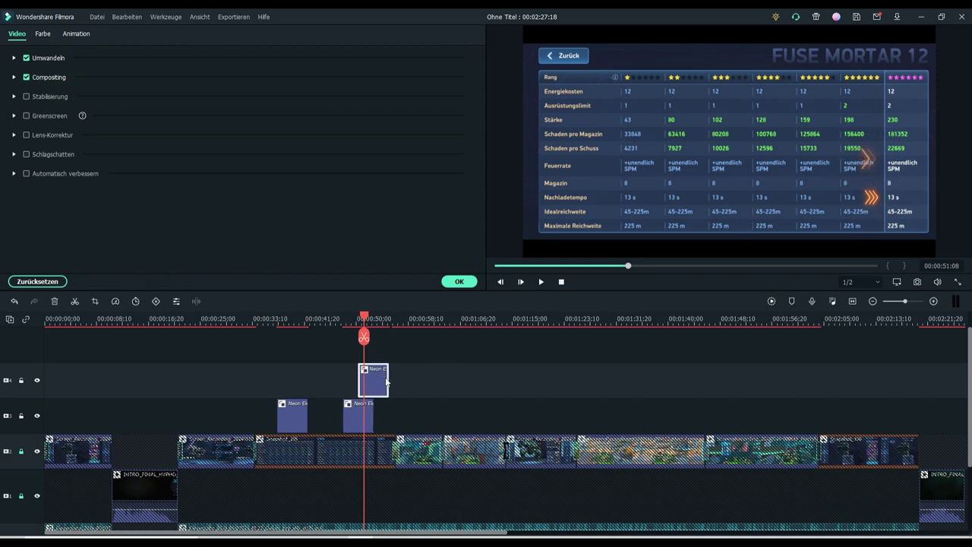
pyautogui.press('Delete')
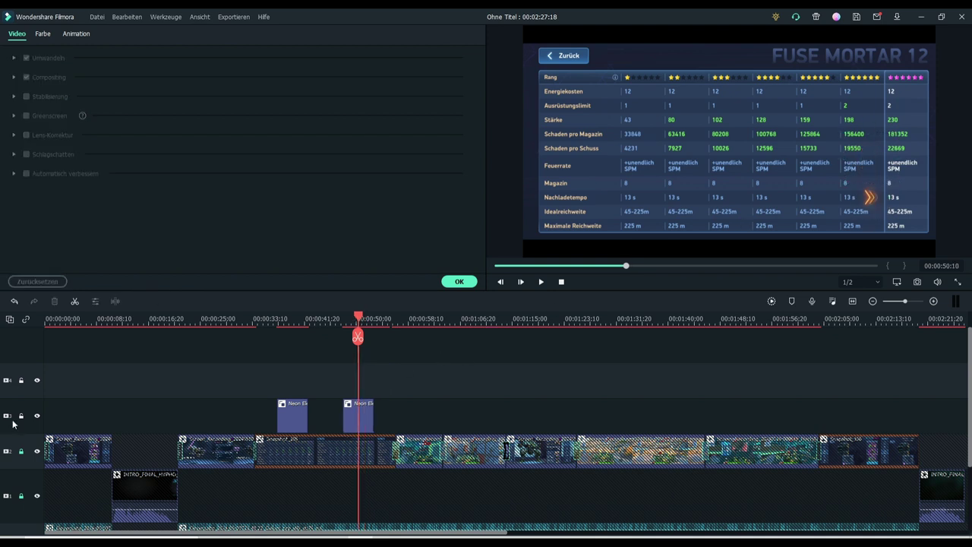
pyautogui.rightClick(362, 417)
pyautogui.click(404, 54)
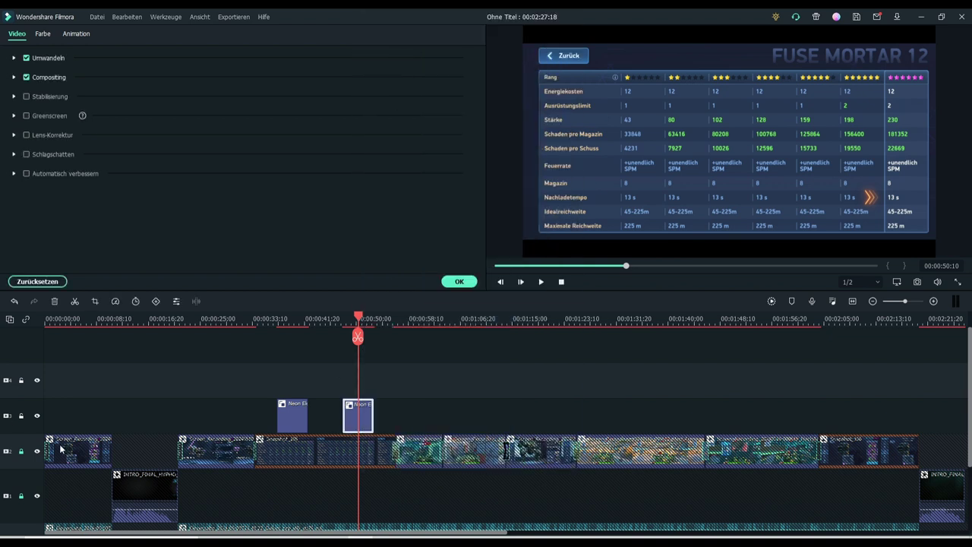
pyautogui.click(48, 439)
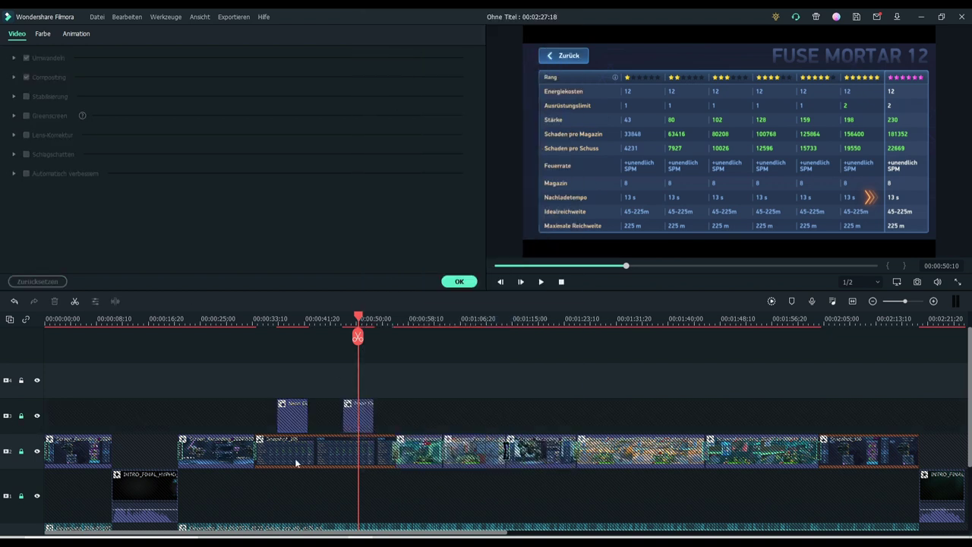
pyautogui.hotkey('ctrl', 'v')
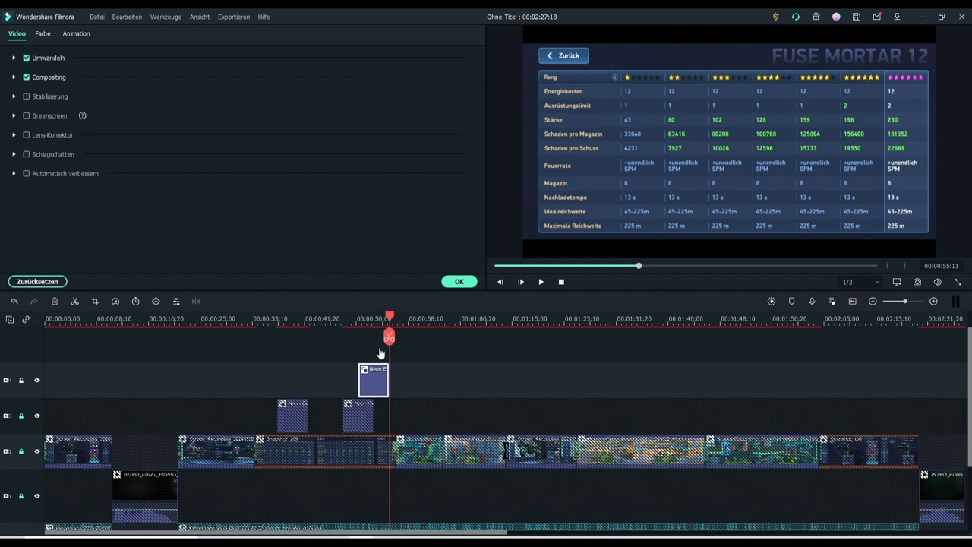
pyautogui.press('Up')
pyautogui.moveTo(872, 213); pyautogui.dragTo(870, 228)
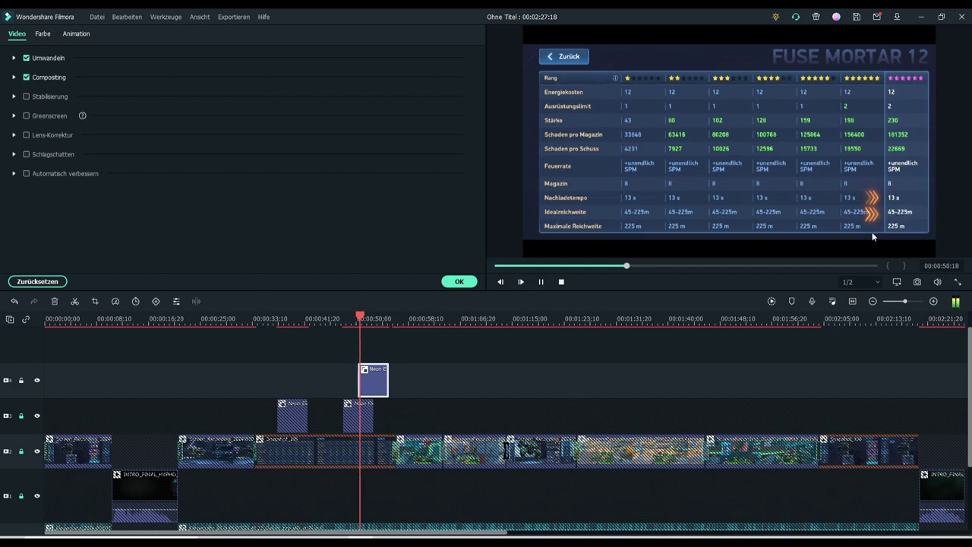
# - Play back the stats table section with both neon arrow clips from 00:00:50:10 and slightly shorten the end of the upper arrow clip
pyautogui.press('space')
pyautogui.press('space')
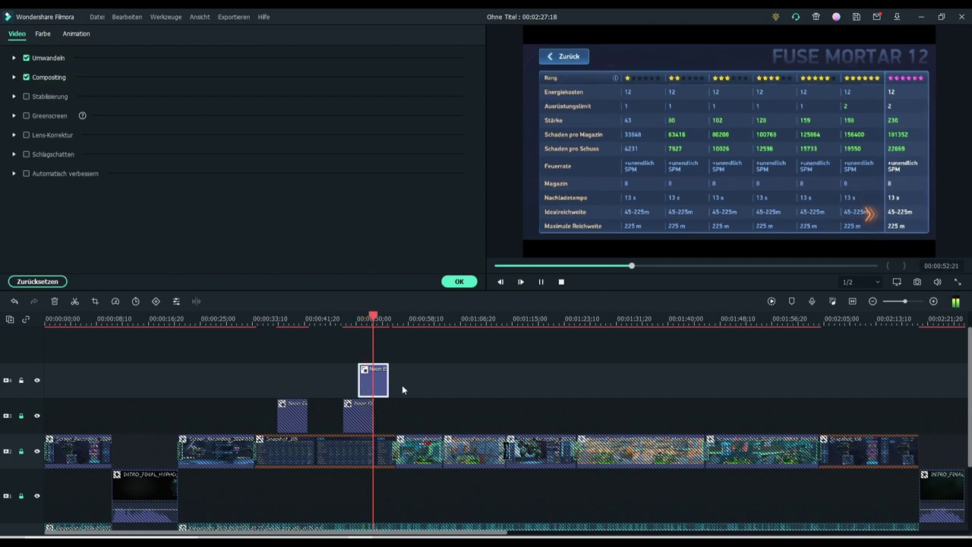
pyautogui.press('space')
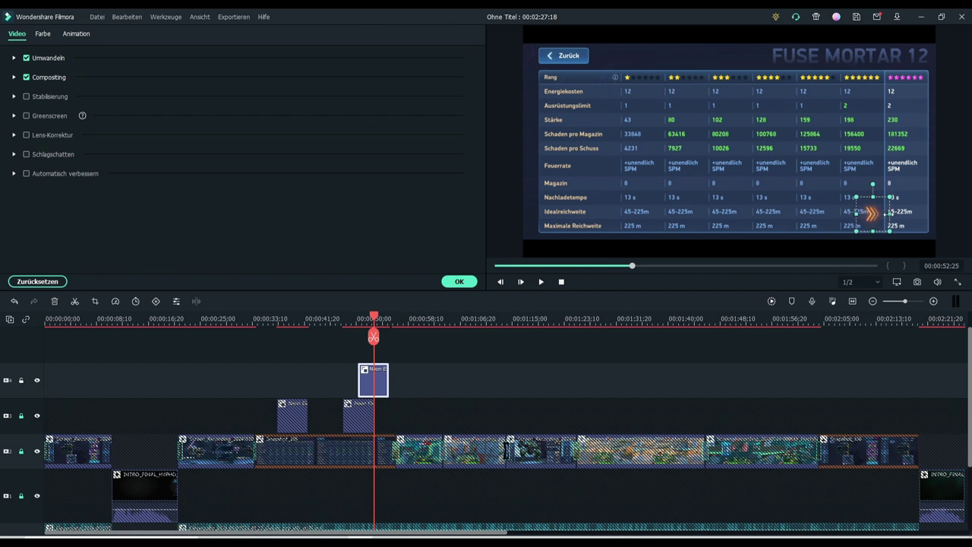
pyautogui.press('space')
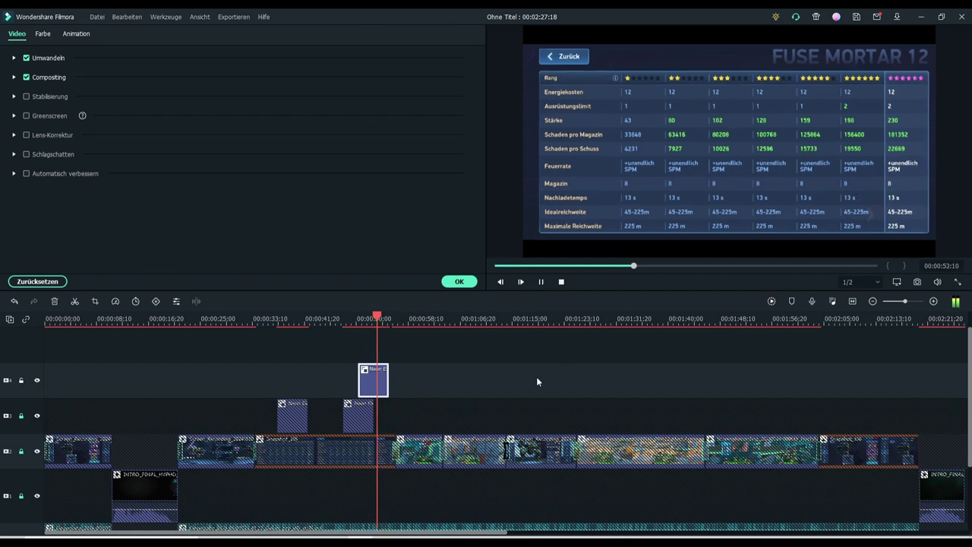
pyautogui.click(350, 321)
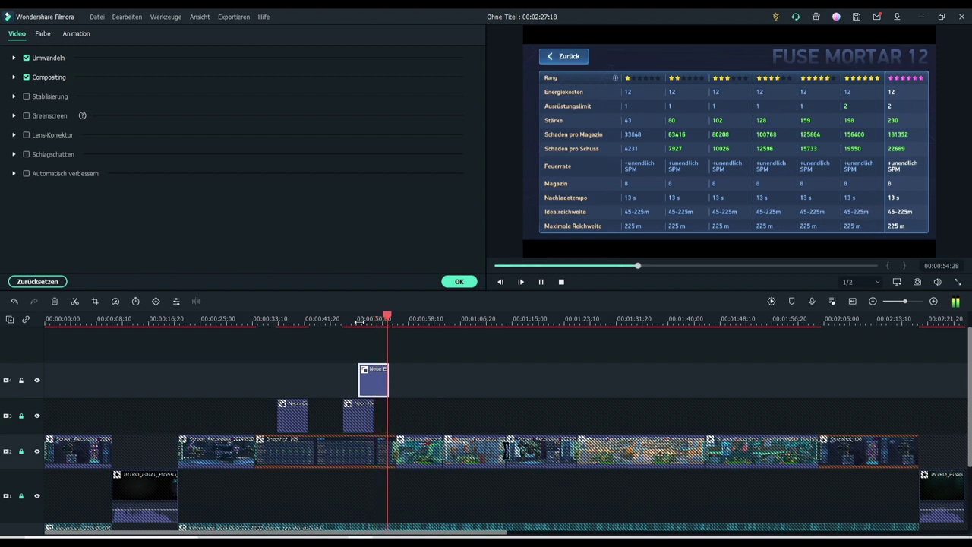
pyautogui.click(356, 321)
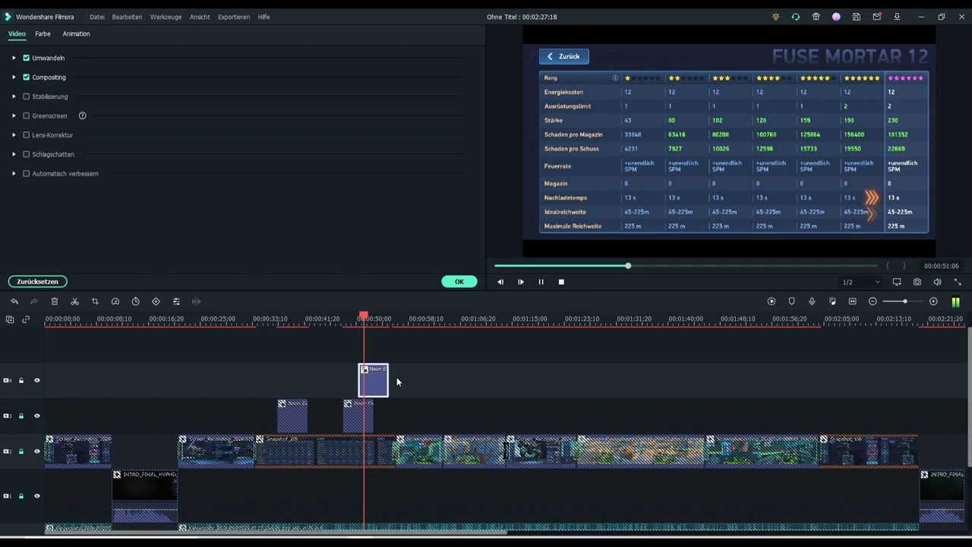
pyautogui.press('space')
pyautogui.moveTo(389, 382); pyautogui.dragTo(383, 382)
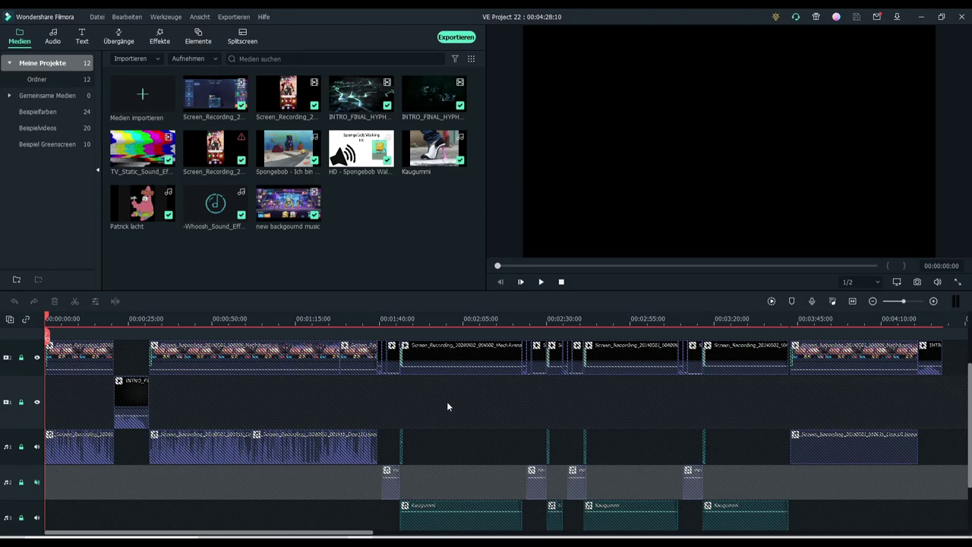
# - In the finished project VE Project 22, play the video from the start and examine how its video and audio tracks are arranged
pyautogui.scroll(2, 447, 406)
pyautogui.scroll(-2, 447, 407)
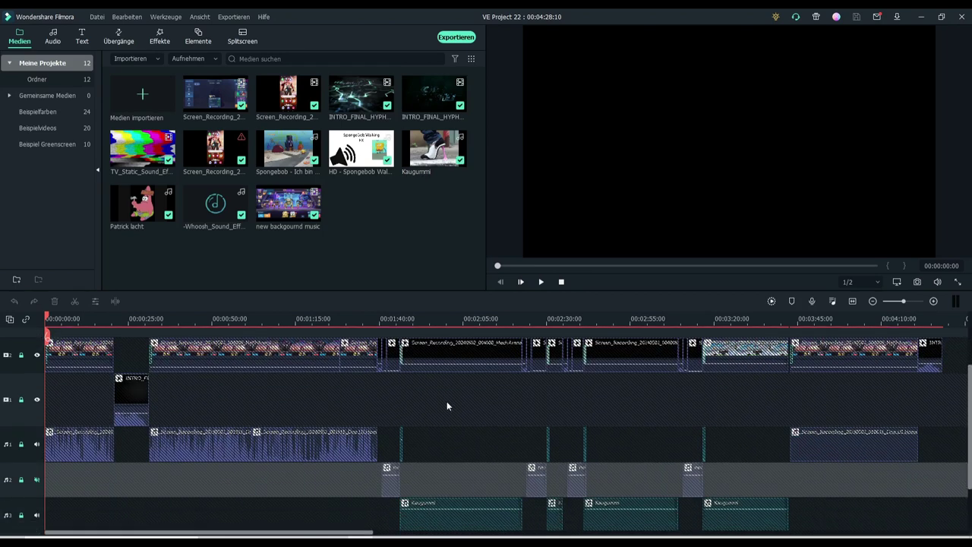
pyautogui.press('space')
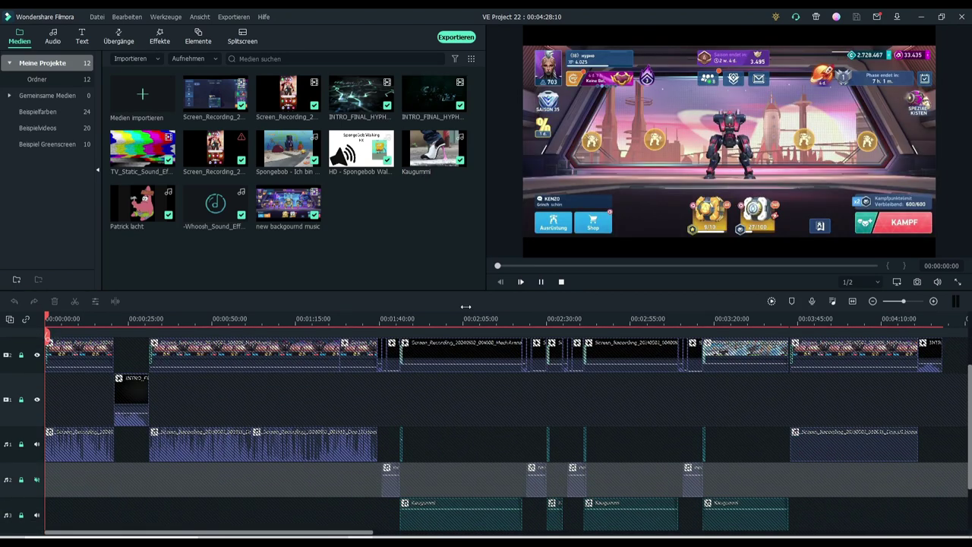
pyautogui.scroll(-2, 454, 319)
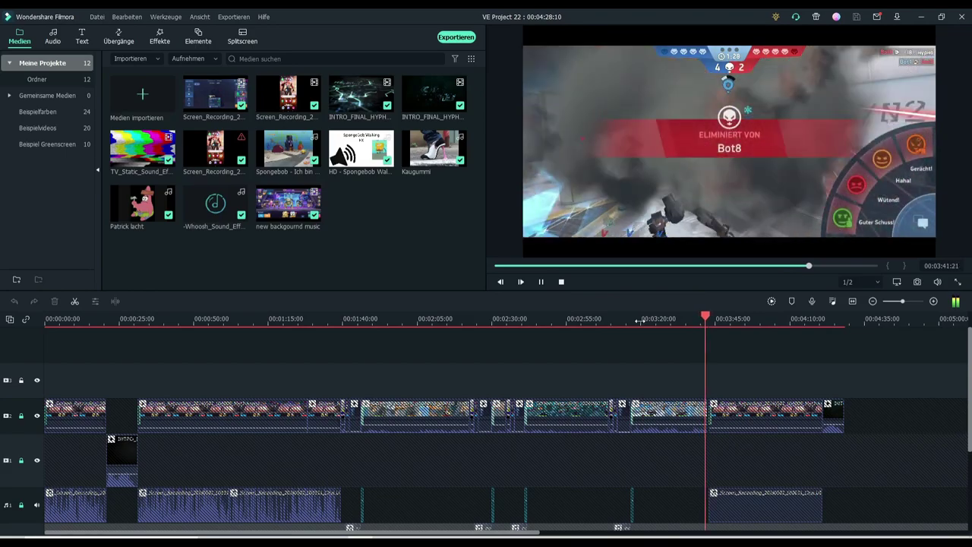
pyautogui.press('space')
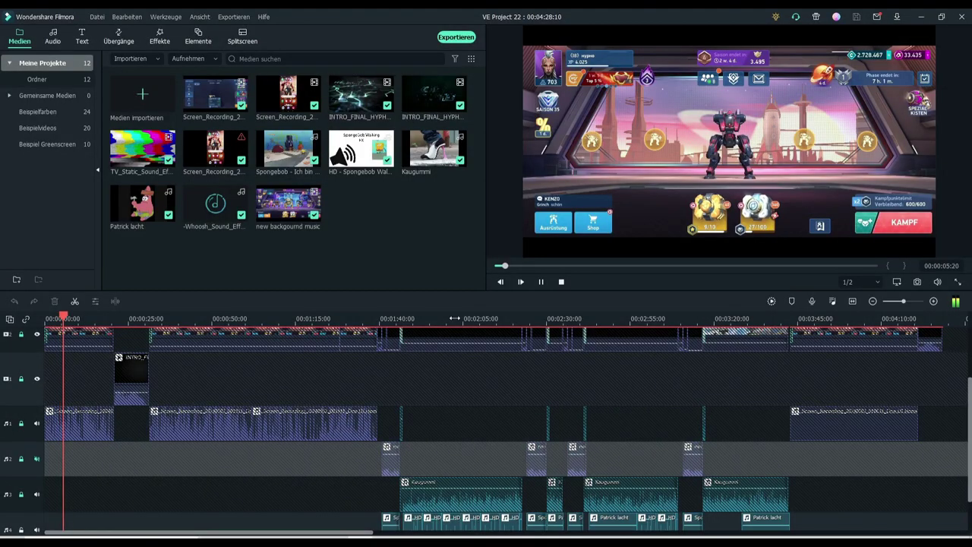
pyautogui.scroll(1, 444, 334)
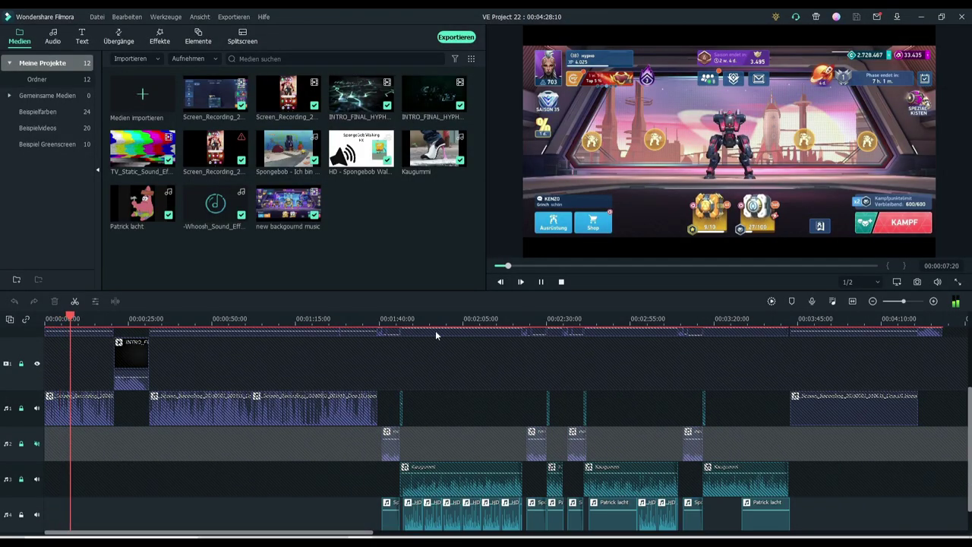
pyautogui.scroll(1, 444, 334)
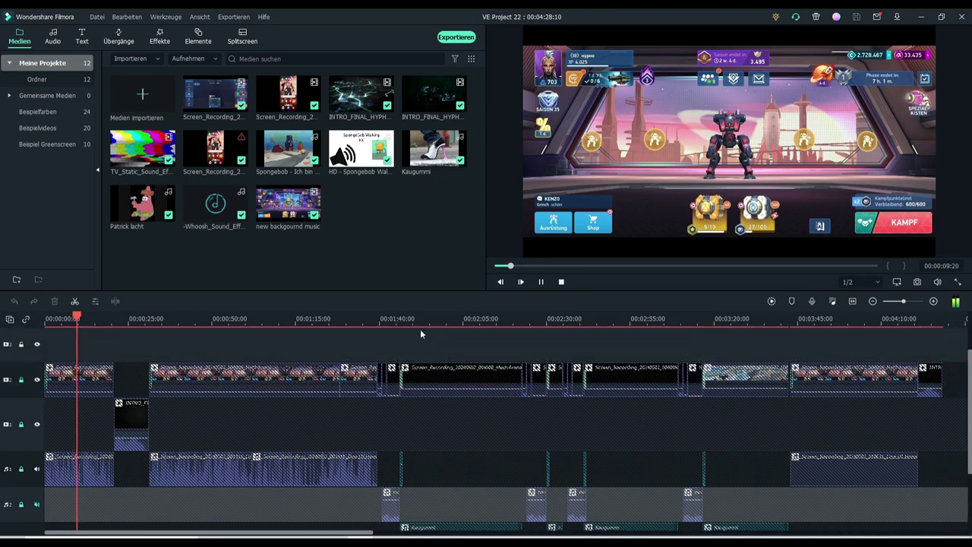
# - Play VE Project 22 from the weapon selection scene before 00:01:42 and examine the music and sound-effect clips beneath the gameplay
pyautogui.click(381, 322)
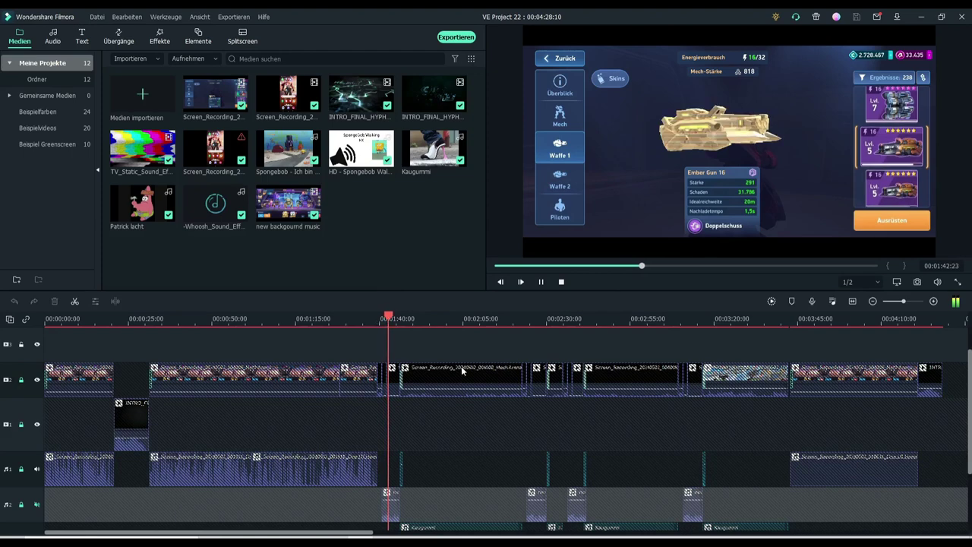
pyautogui.scroll(-2, 461, 359)
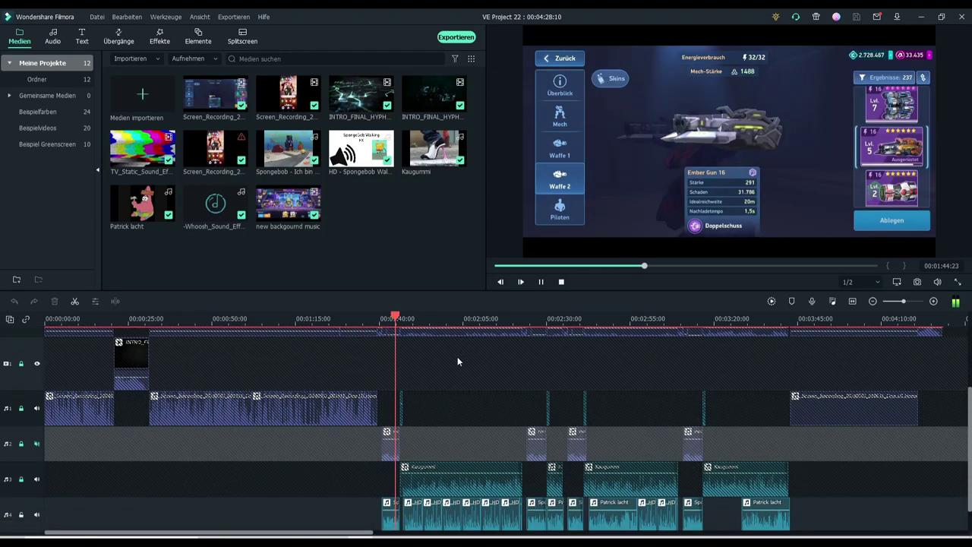
pyautogui.scroll(-1, 747, 406)
pyautogui.scroll(1, 748, 407)
pyautogui.scroll(1, 747, 409)
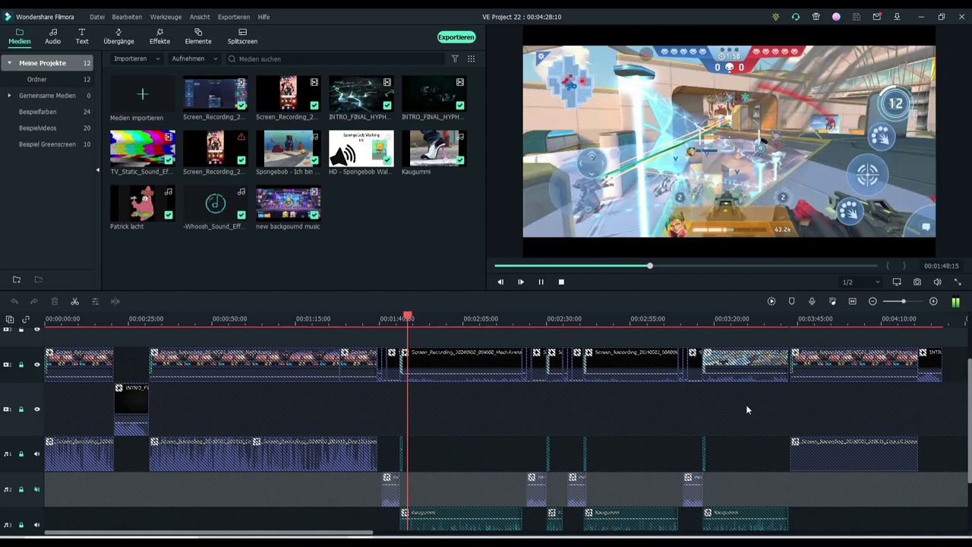
pyautogui.scroll(1, 745, 410)
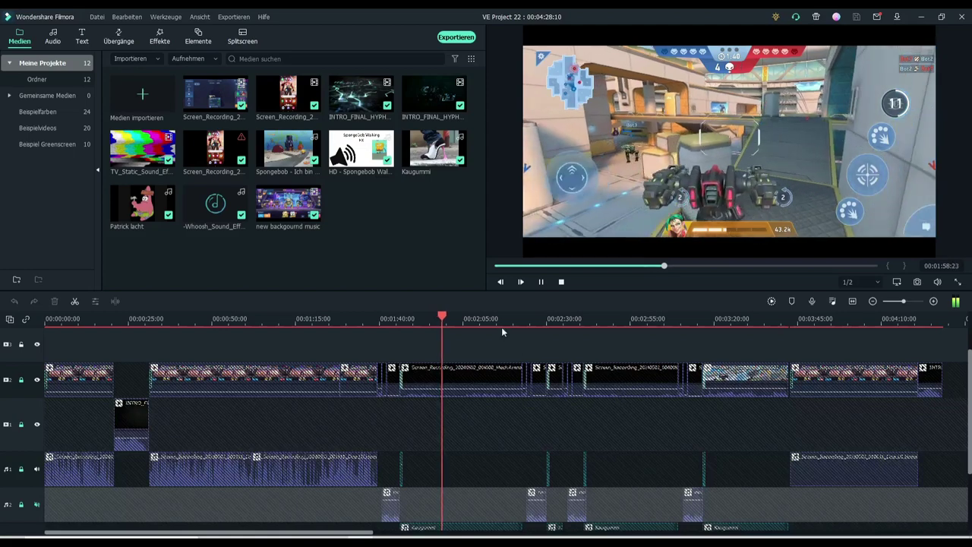
# - Sample the other gameplay scenes of VE Project 22, stop playback at 00:03:33:29, and examine the clips on its tracks
pyautogui.click(519, 320)
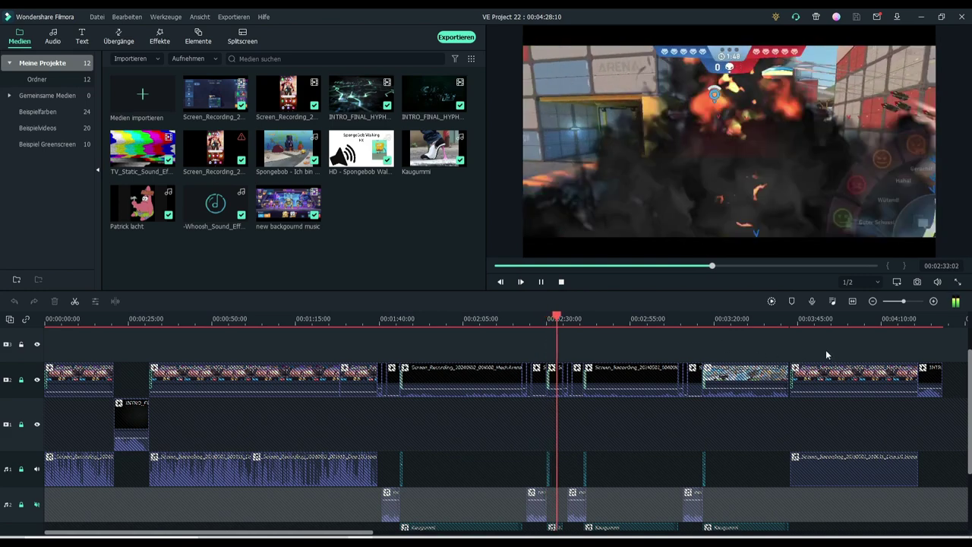
pyautogui.click(777, 319)
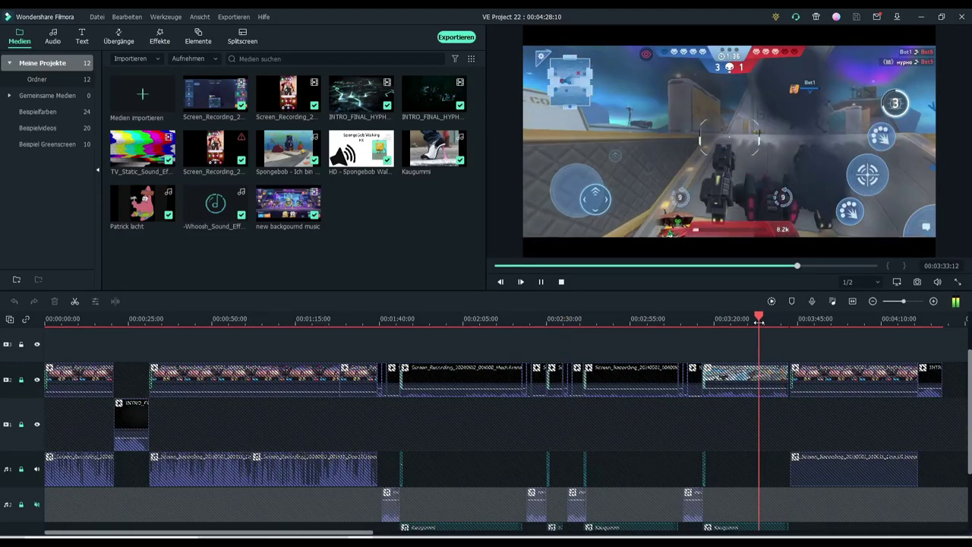
pyautogui.press('space')
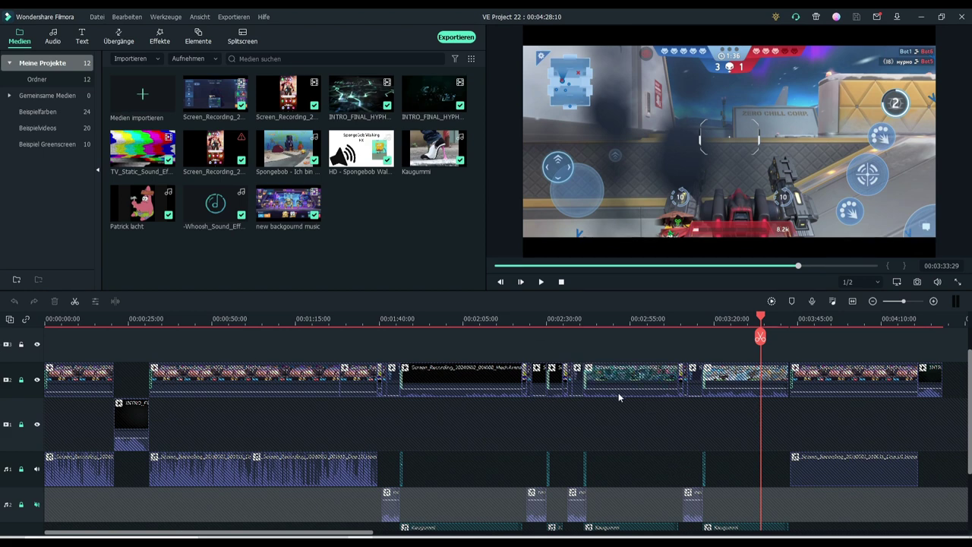
pyautogui.scroll(-3, 619, 397)
pyautogui.scroll(4, 339, 403)
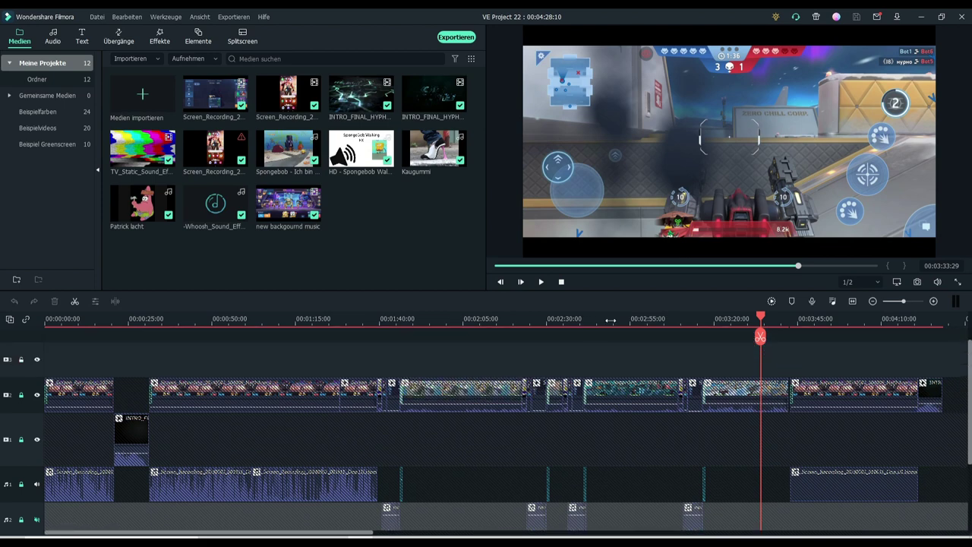
pyautogui.hscroll(-3, 610, 321)
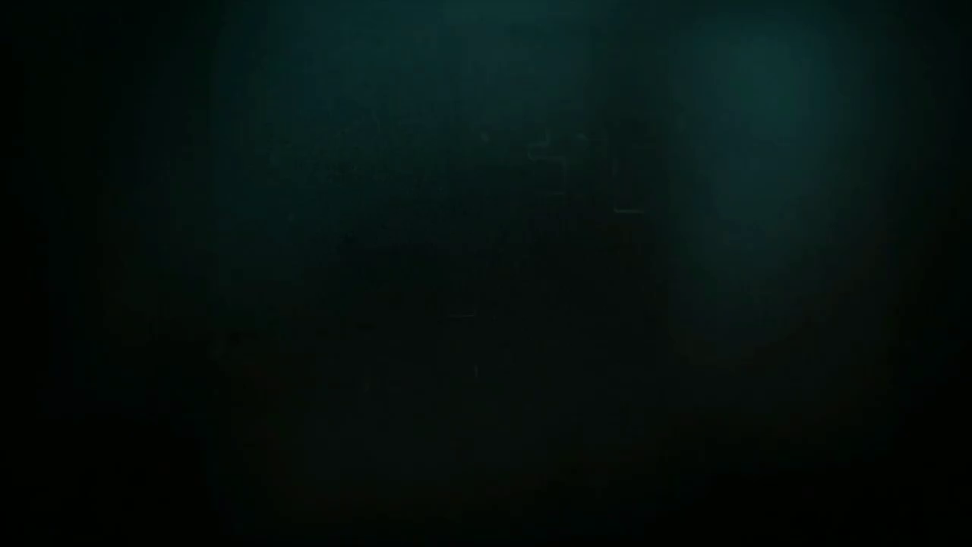